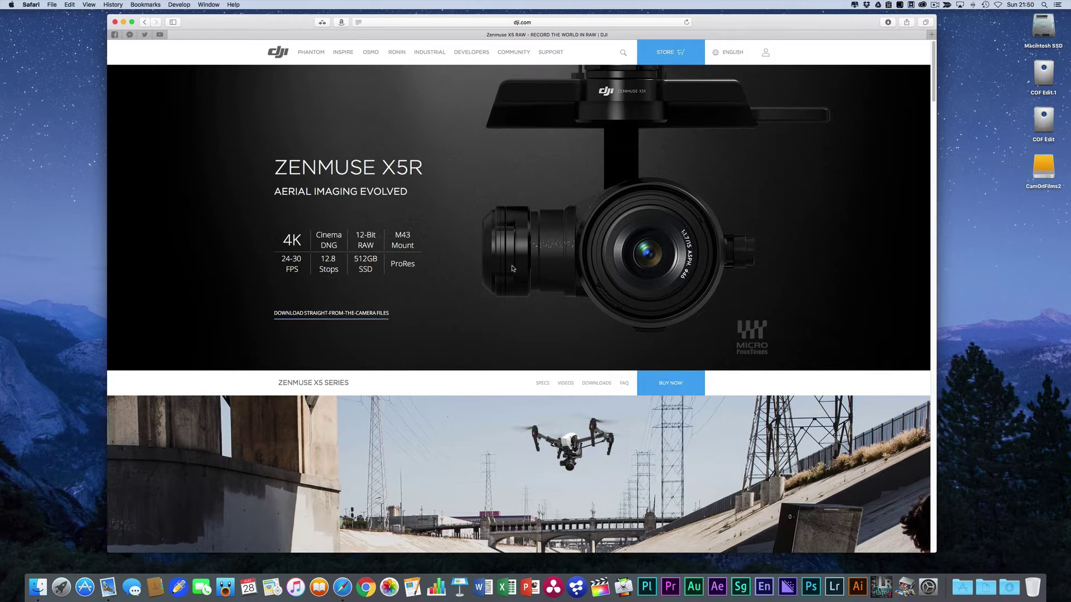
Step: Open the Zenmuse X5 series downloads on the DJI site, and examine the software list and the camera specs
left_click(594, 382)
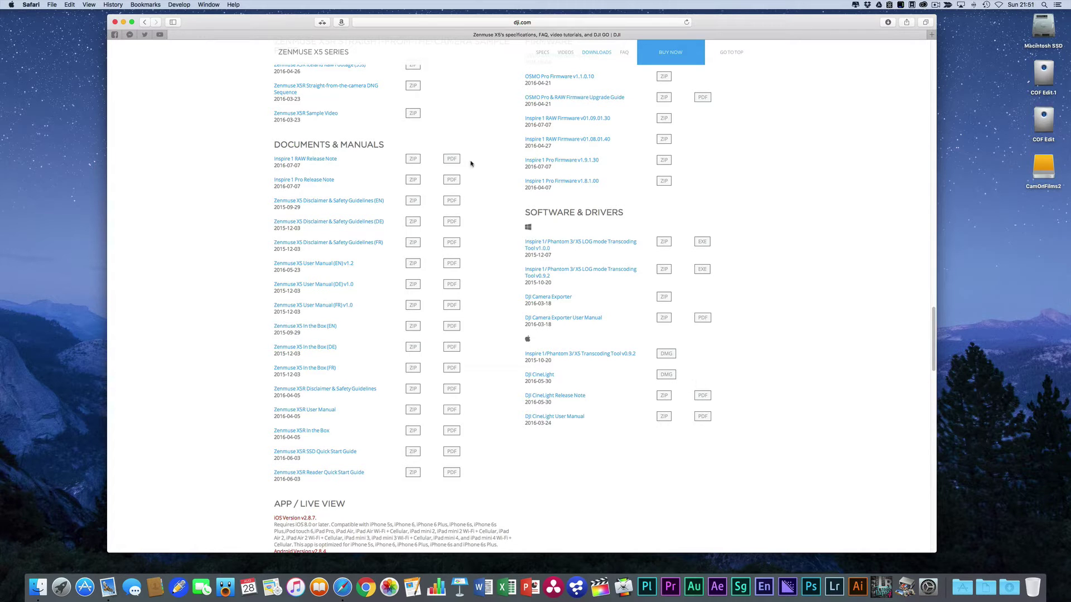
scroll(498, 237, "up", 3)
scroll(498, 237, "up", 20)
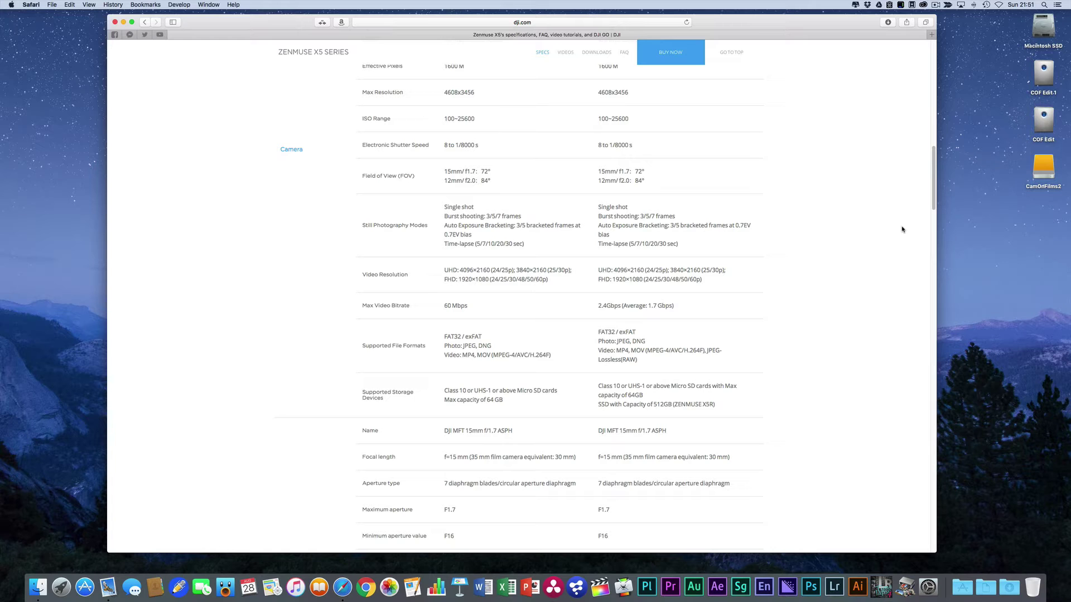
Step: Launch CineLight and hide the Dock to clear space around its window
key("super+space")
type("cine")
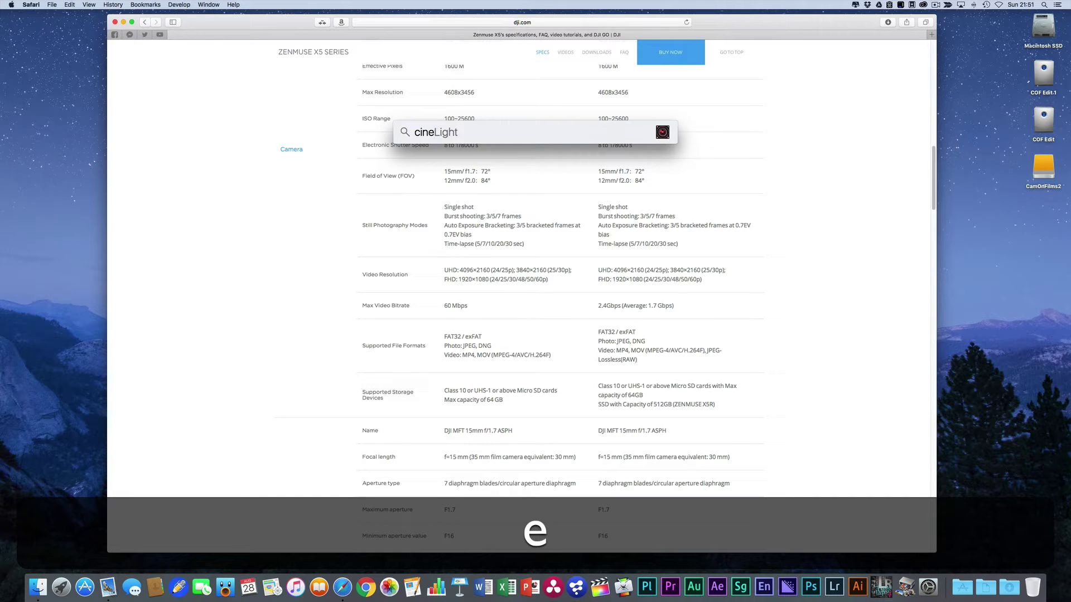
key("Return")
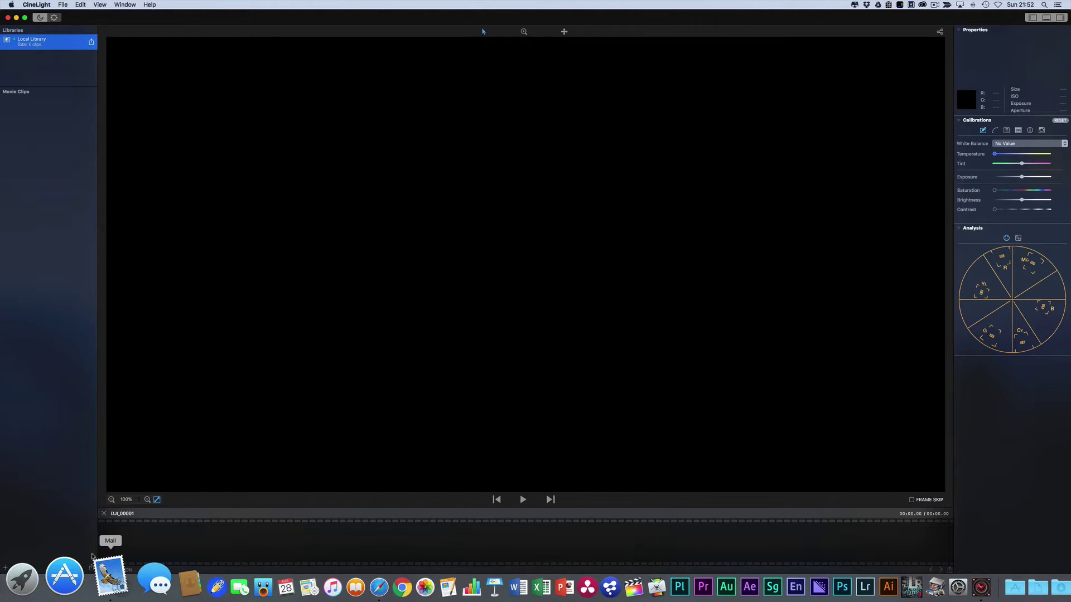
key("alt+super+d")
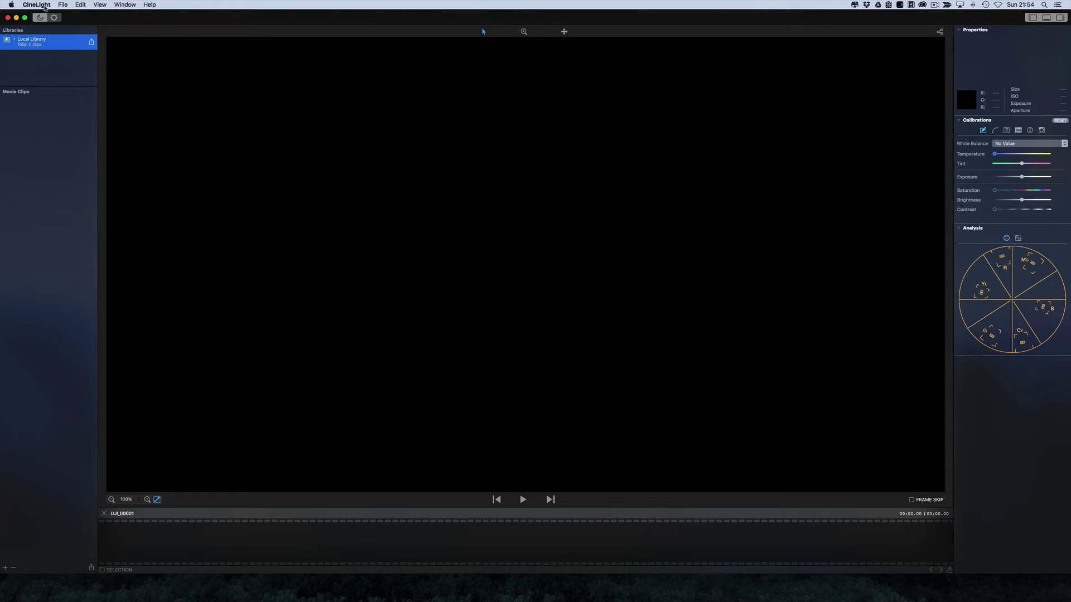
Step: Leave CineLight and return to the start of the Zenmuse X5 series specs page in Safari
left_click(42, 5)
left_click(51, 83)
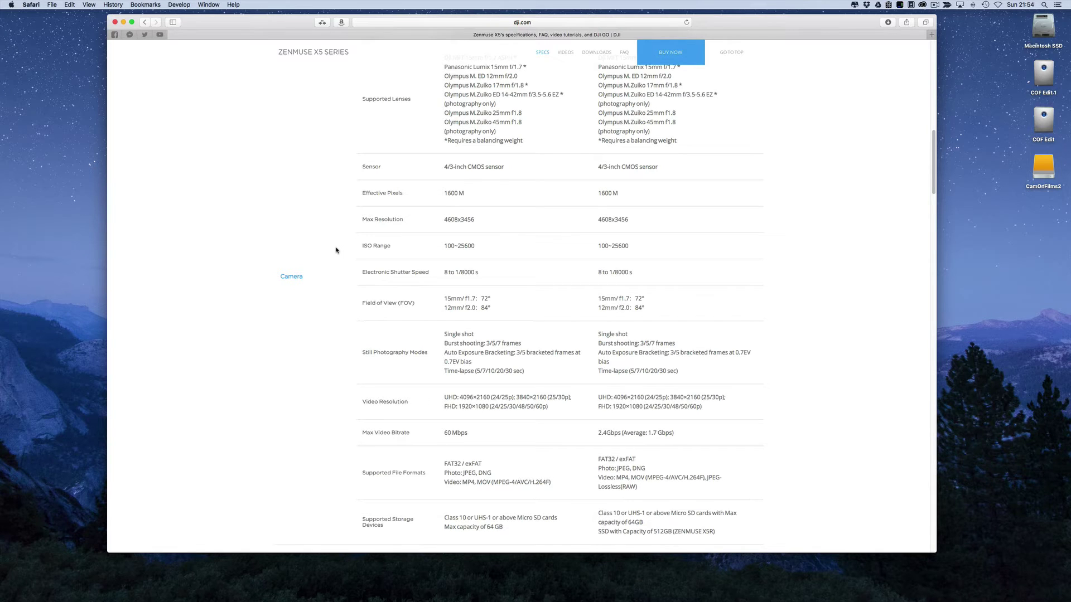
scroll(336, 250, "up", 15)
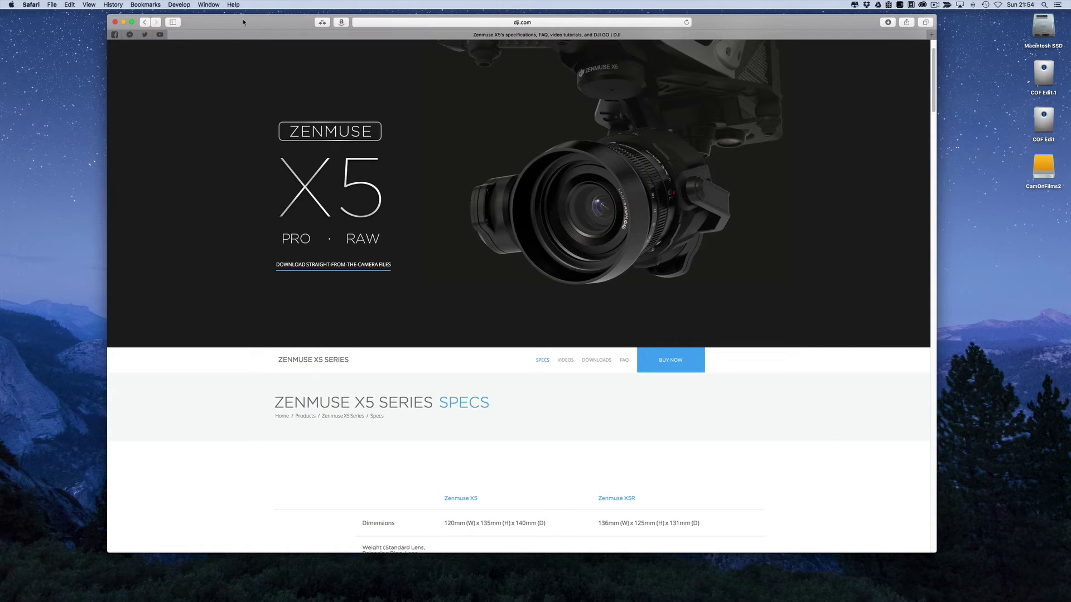
Step: In Finder, open the COF Edit 1 drive and browse to EAJRN160814_PMFBlenheimPalace, 1-Media, Video, H264
double_click(1044, 83)
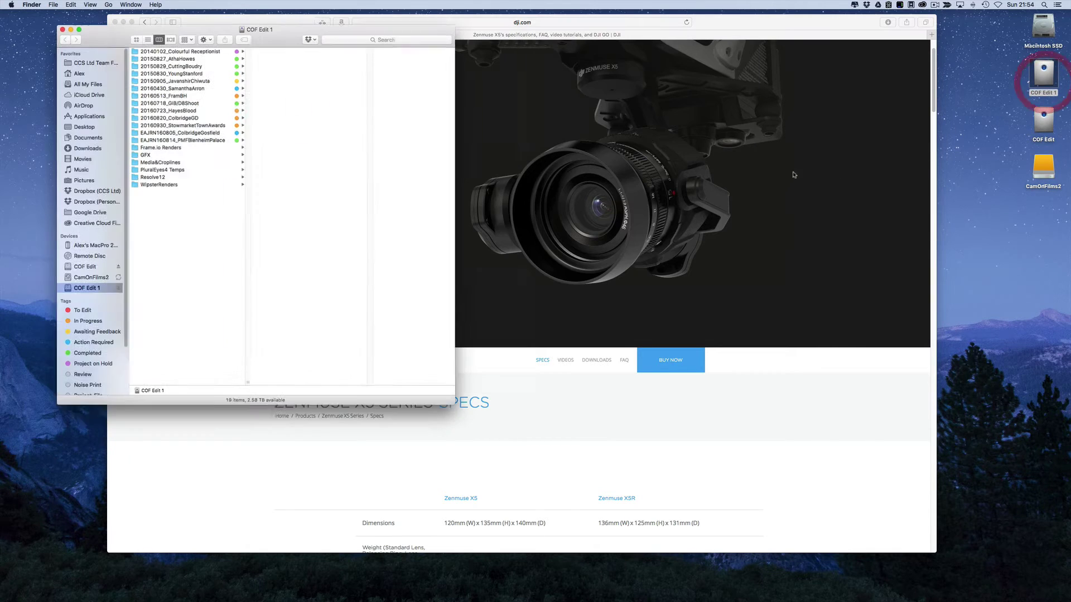
left_click_drag(262, 17, 364, 67)
left_click(285, 178)
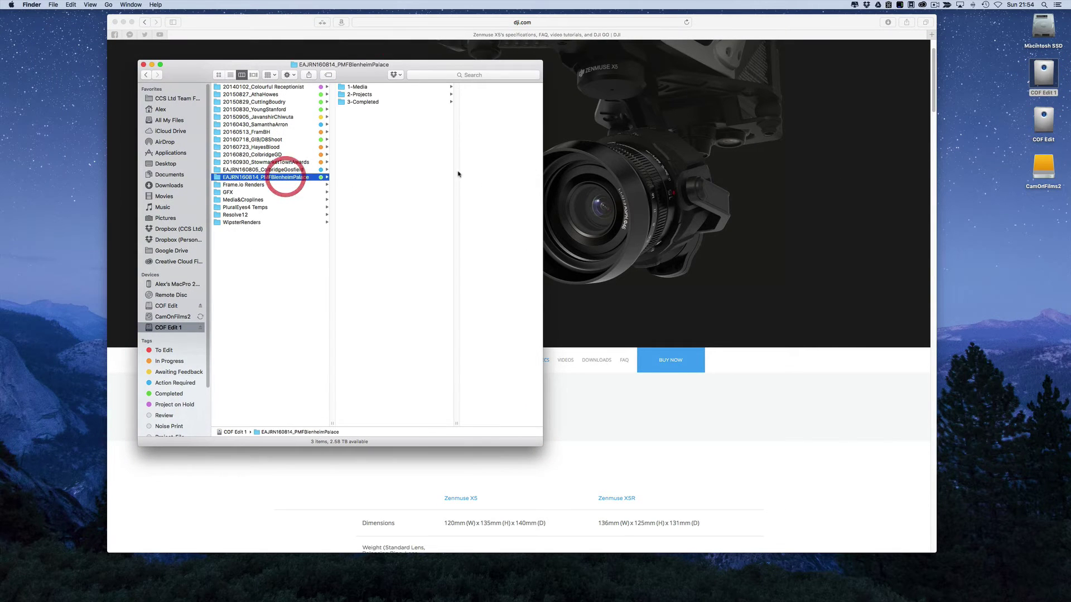
left_click(366, 87)
left_click(437, 95)
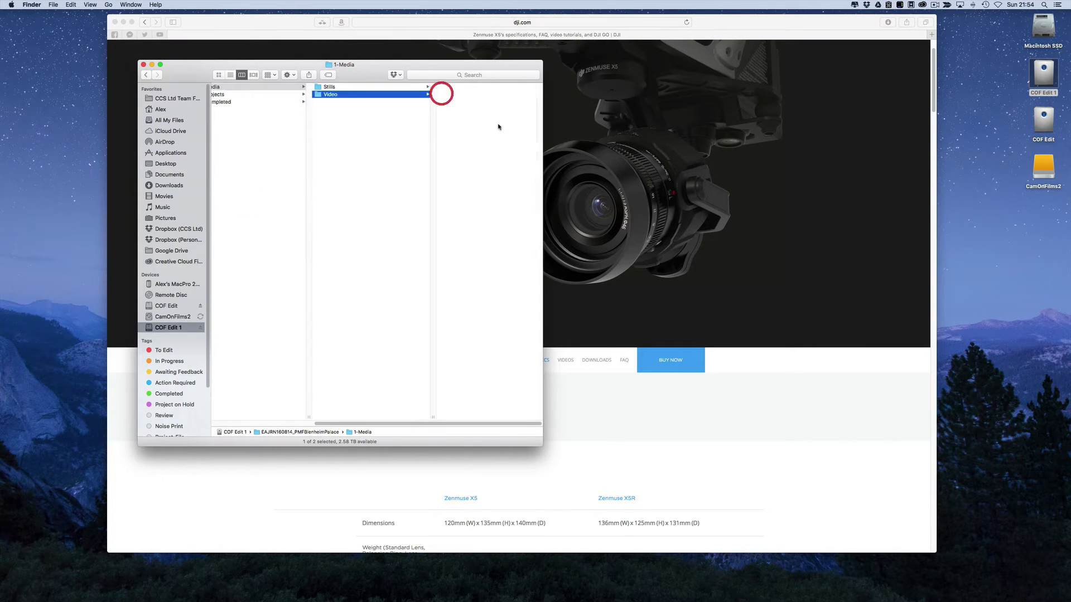
left_click(433, 88)
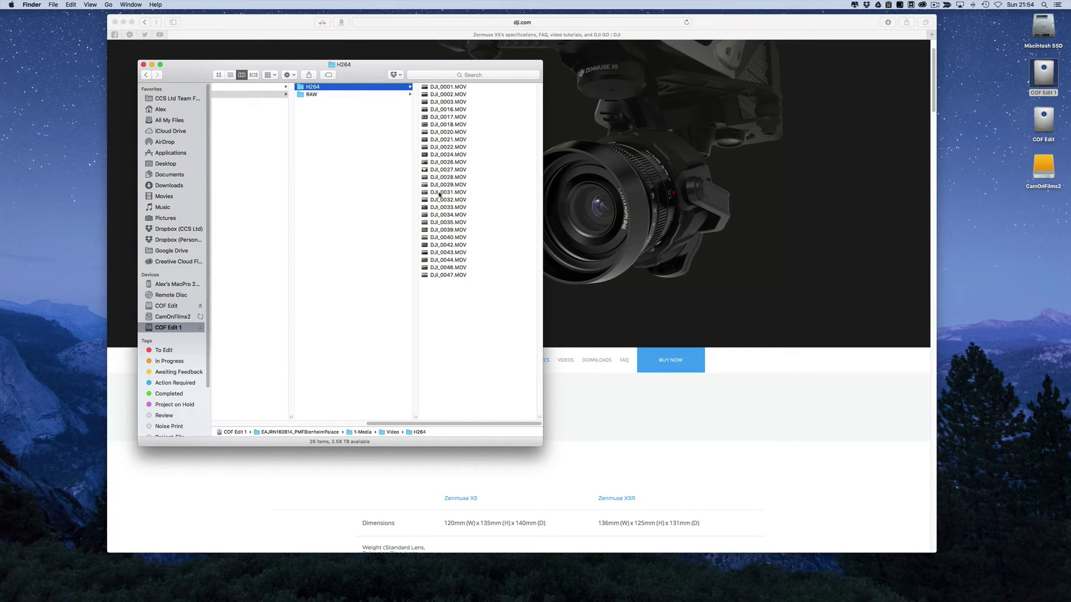
Step: Preview the clip DJI_0028.MOV from the H264 folder with Quick Look, then close the preview
left_click(438, 174)
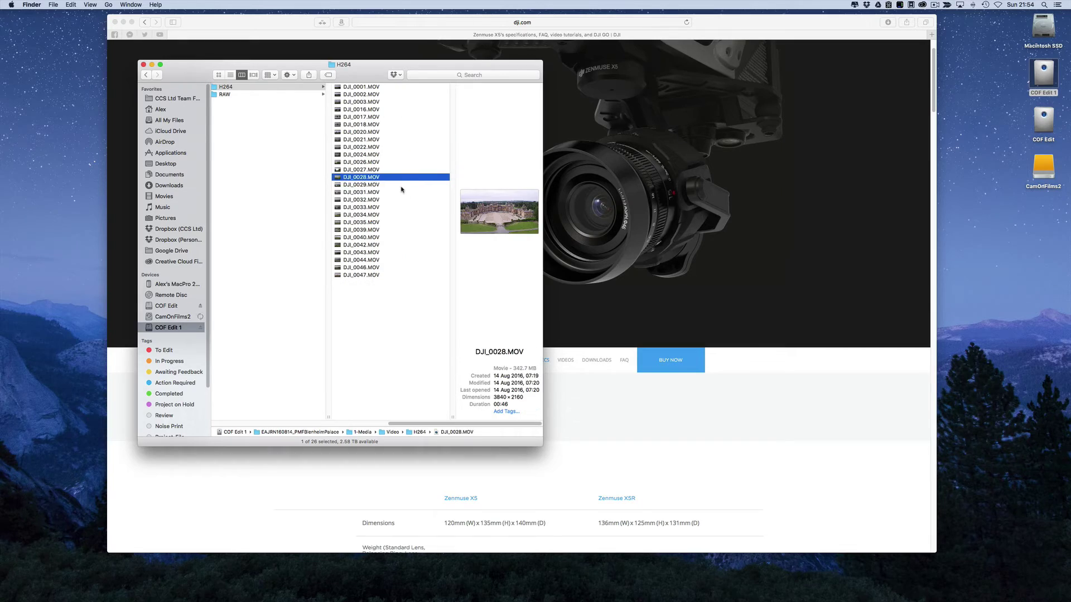
key("space")
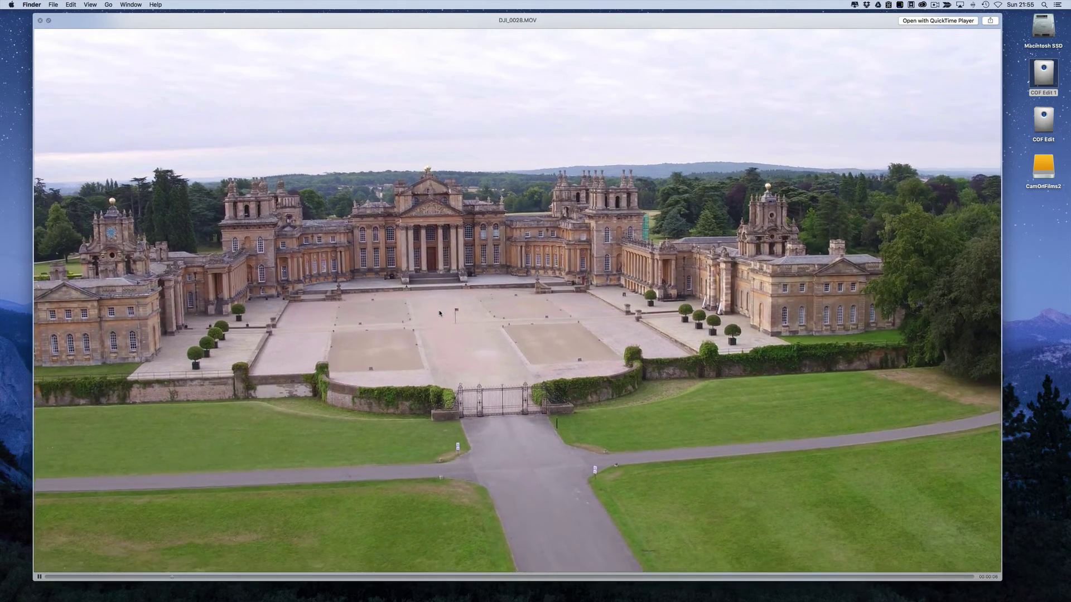
key("space")
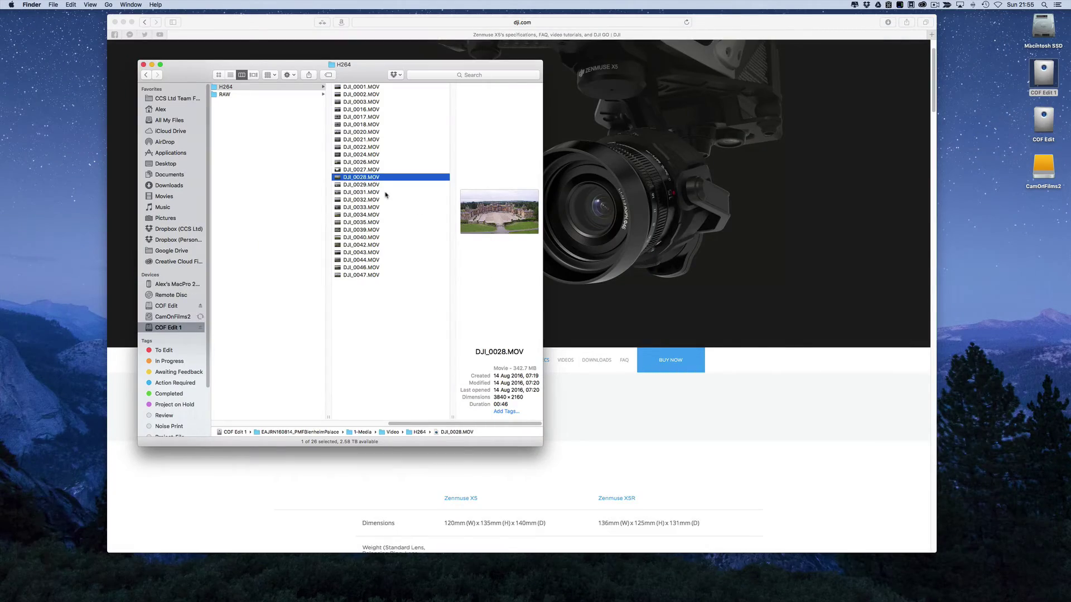
Step: Browse the RAW folder to DJI_A02666_C001_20160814, briefly preview its first DNG frame, and go back to the RAW folder
left_click(287, 94)
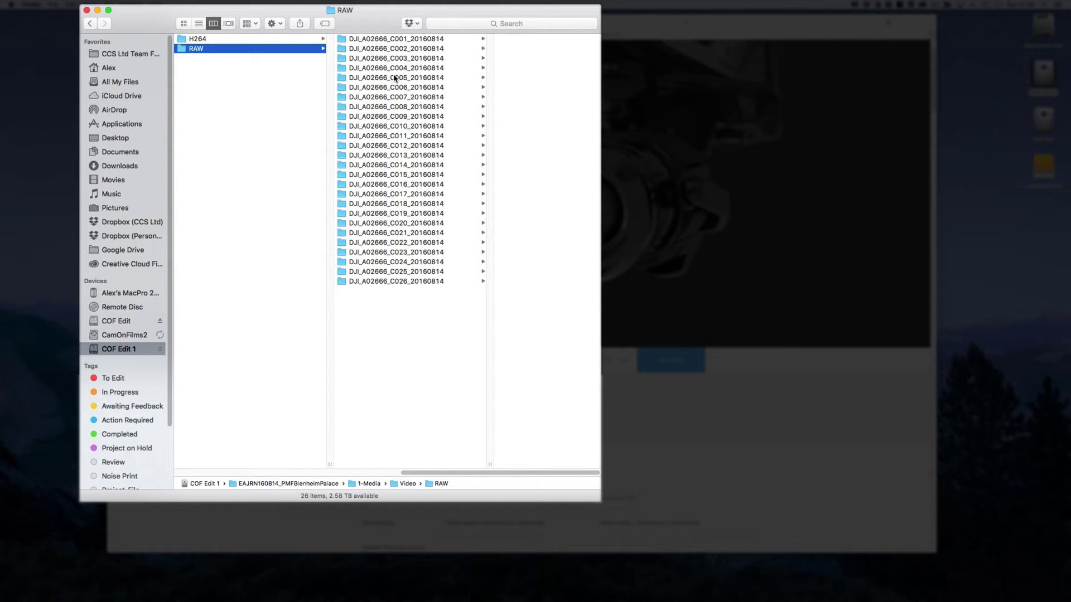
left_click(390, 39)
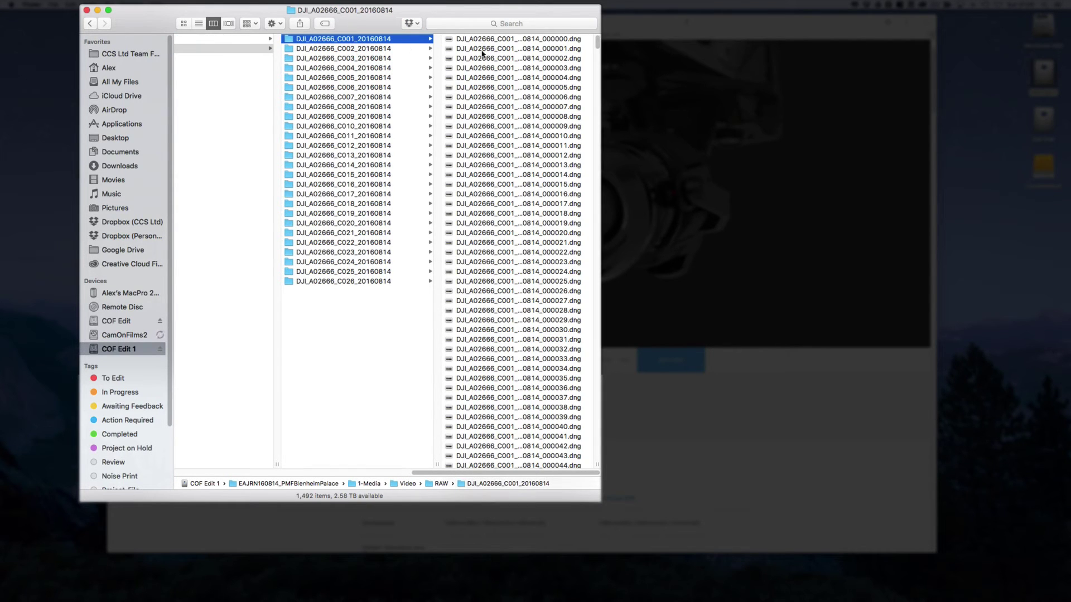
left_click(505, 39)
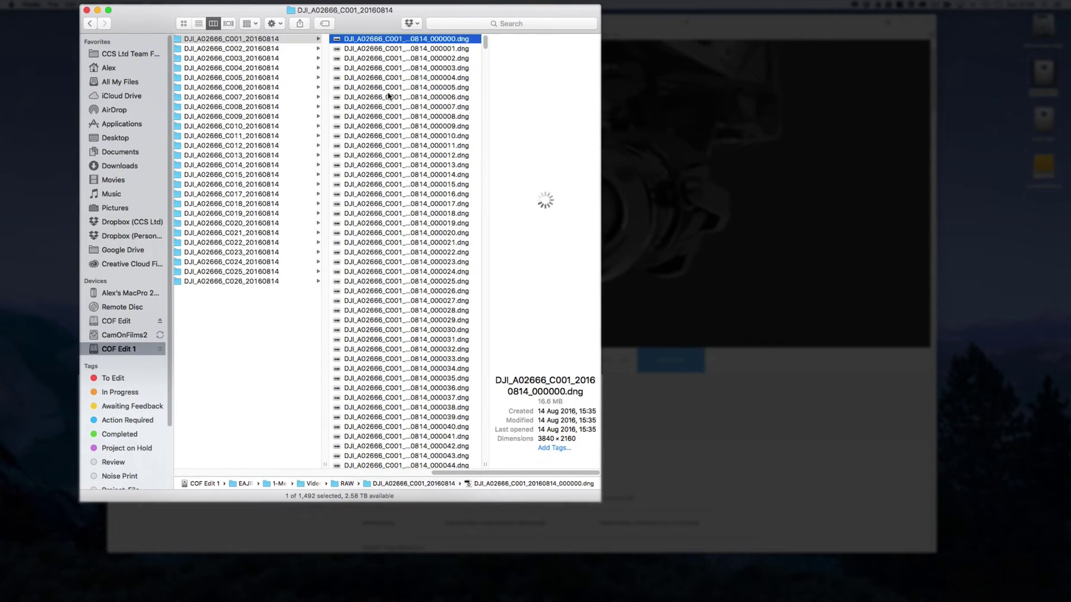
key("space")
key("space")
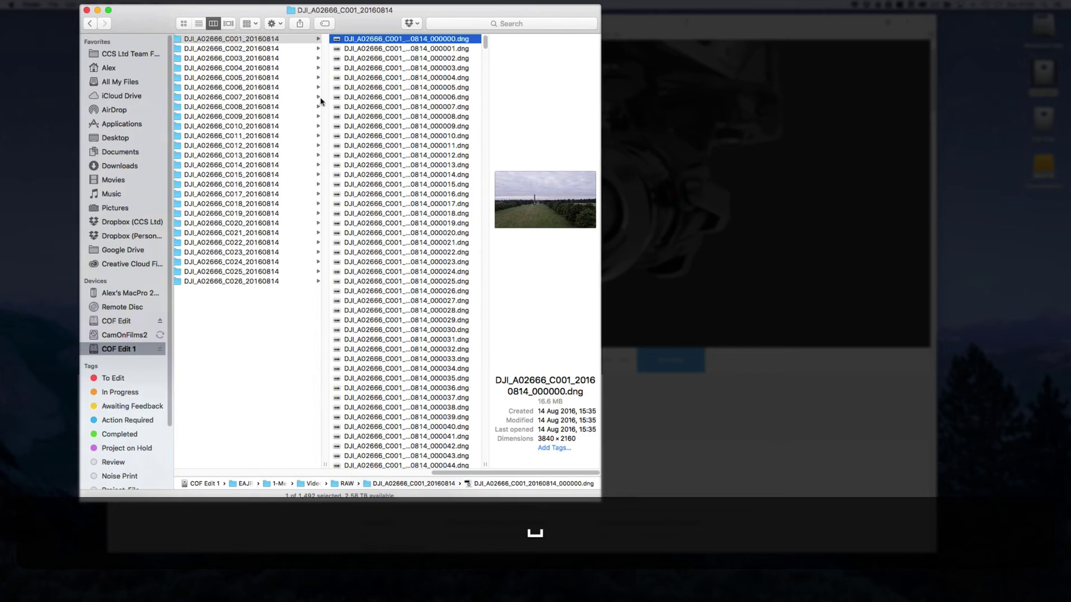
left_click(278, 316)
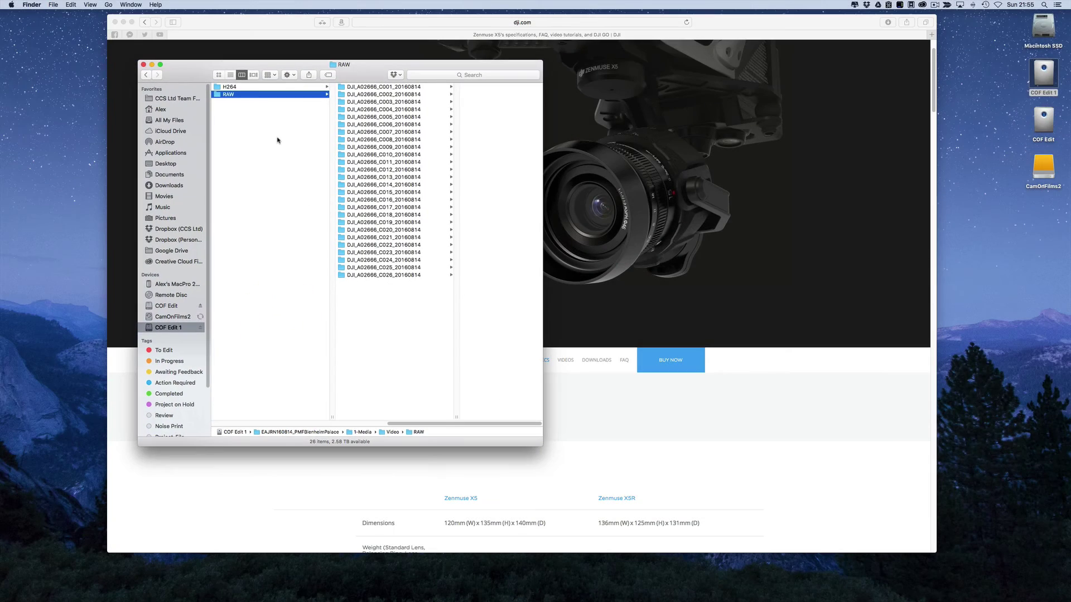
Step: Check the H264 folder's size in its Info window, then close that window
left_click(277, 132)
left_click(354, 86)
key("super+i")
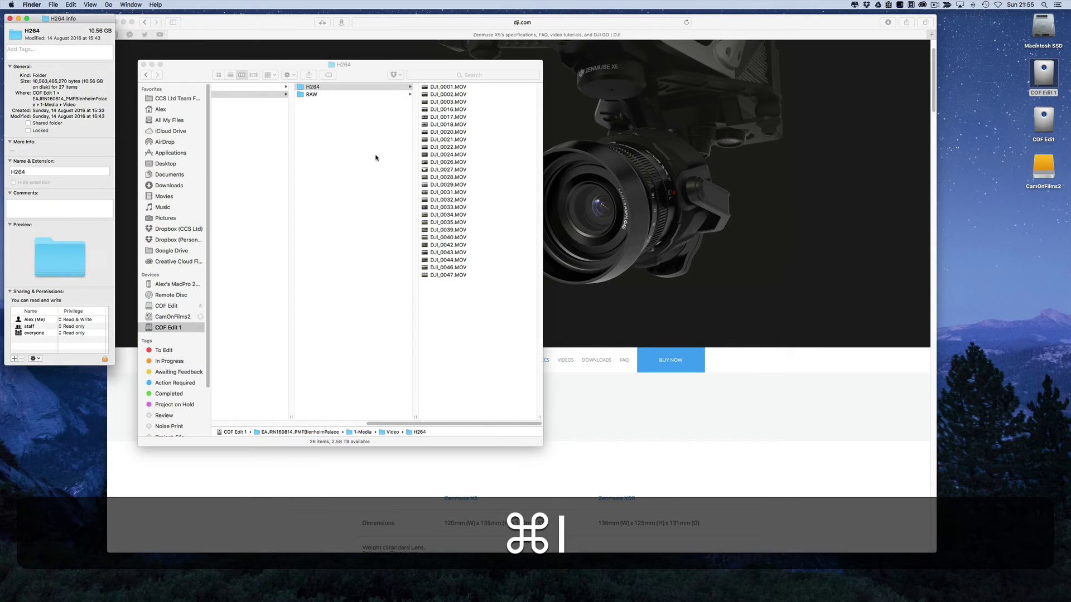
left_click_drag(86, 19, 332, 66)
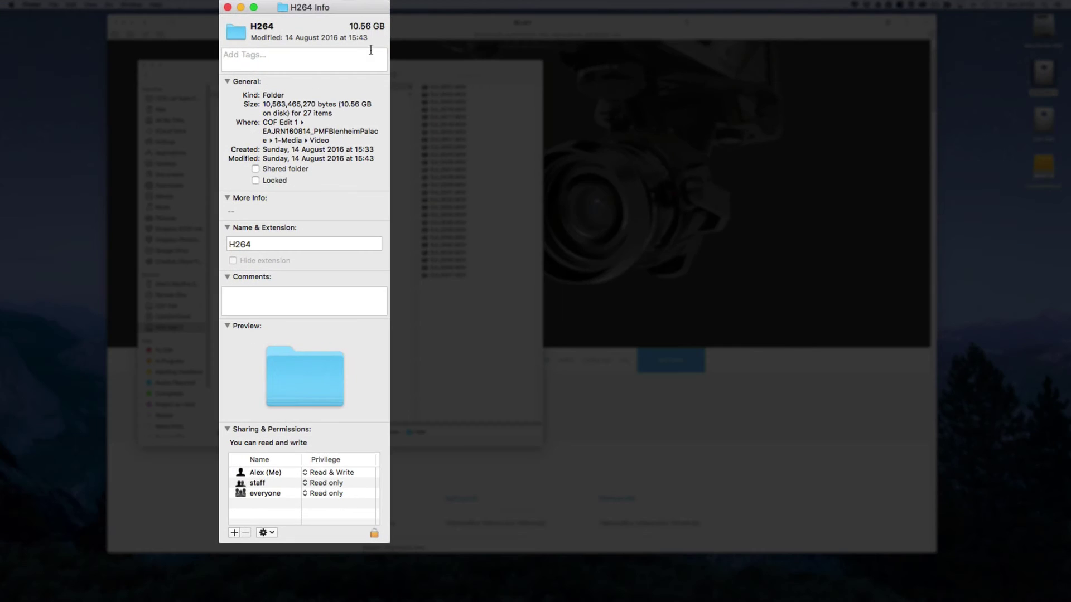
left_click(227, 8)
Step: Check the RAW folder's size in its Info window, then close that window
left_click(357, 132)
left_click(356, 93)
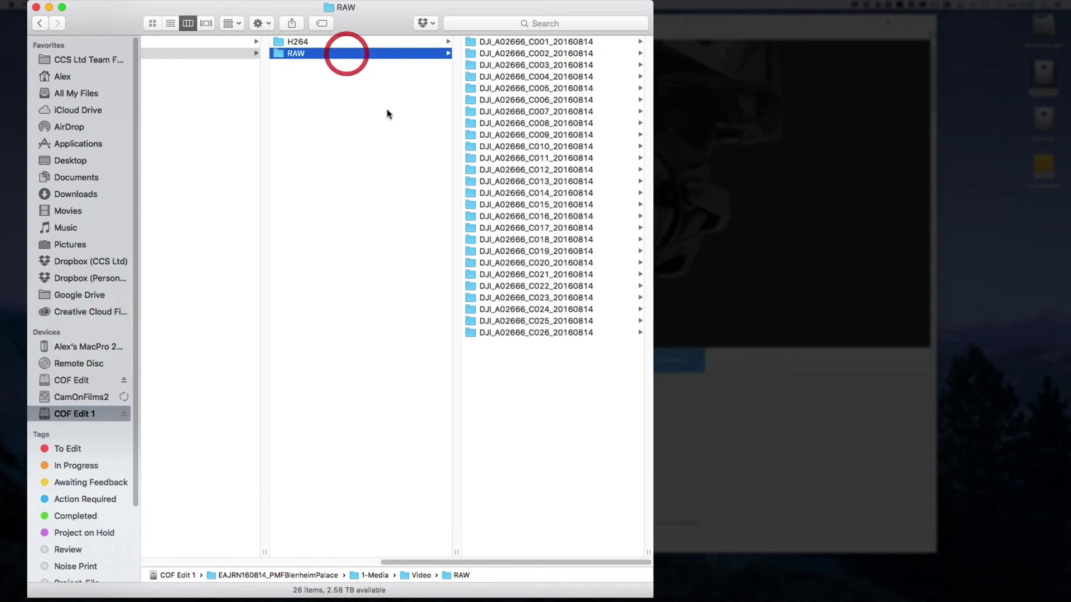
key("super+i")
left_click_drag(113, 8, 344, 8)
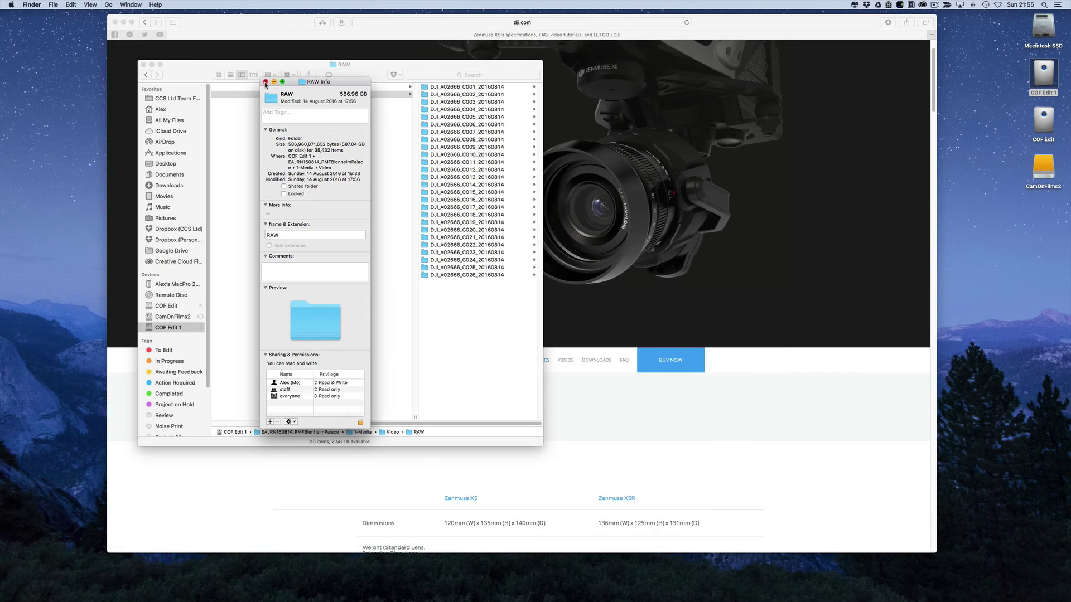
left_click(265, 82)
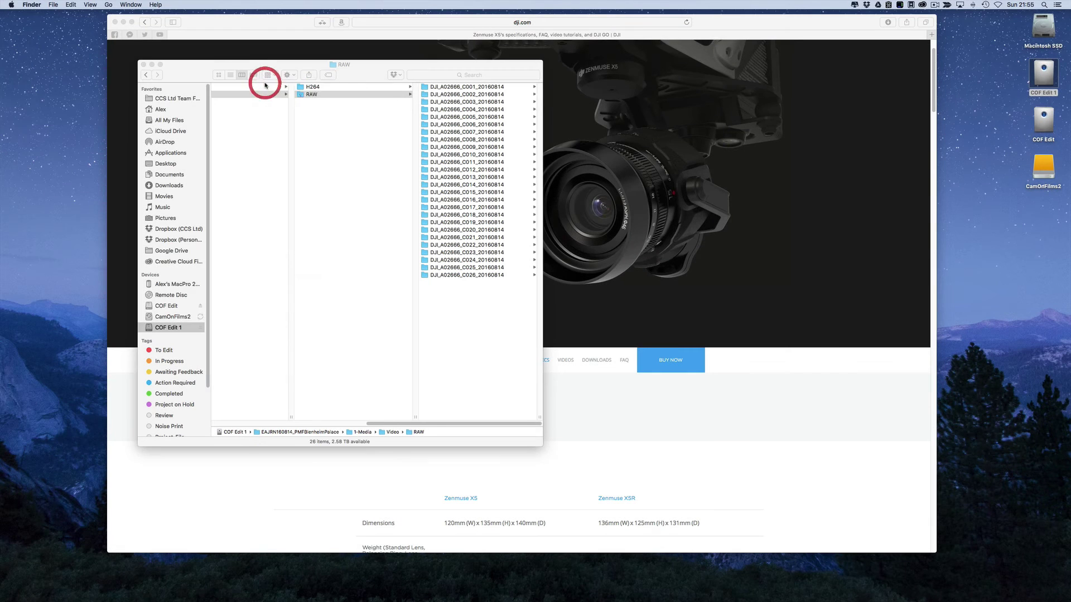
Step: Examine which applications can open the first DNG frame in DJI_A02666_C001_20160814, without opening the file
scroll(362, 120, "left", 3)
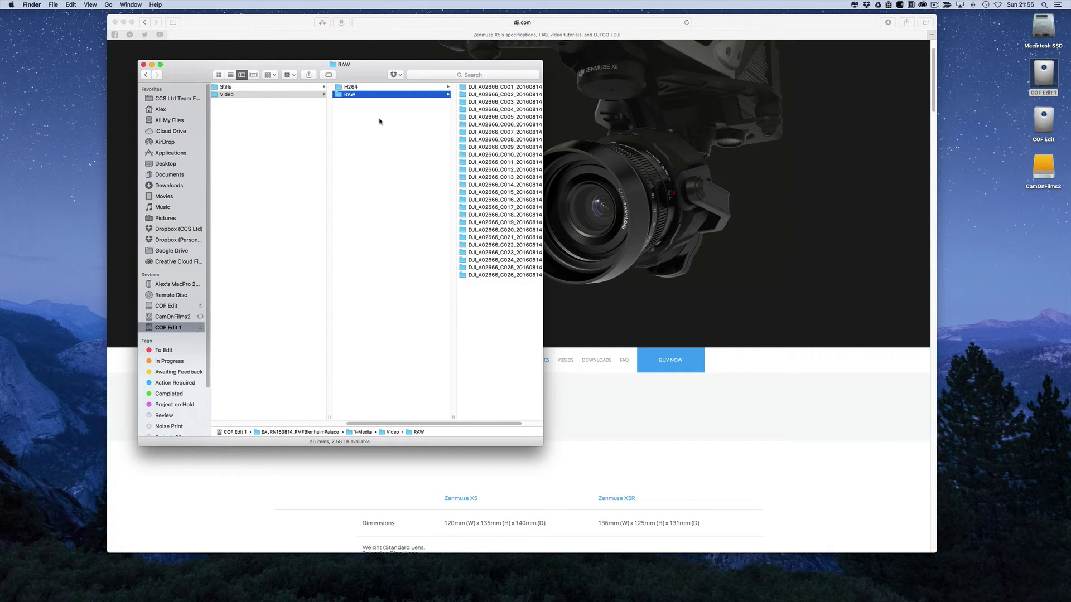
scroll(382, 124, "right", 3)
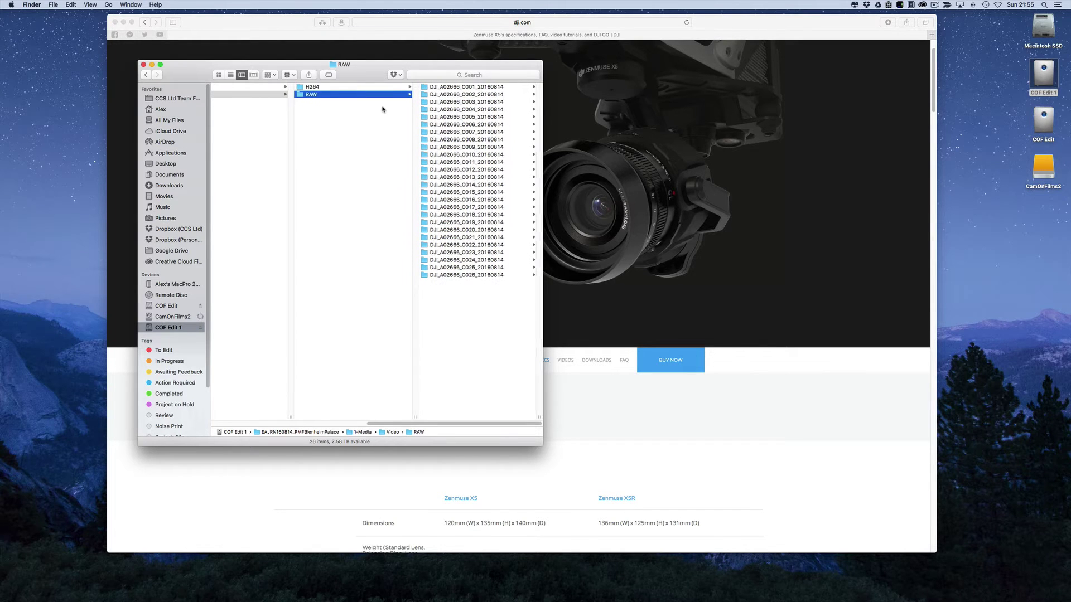
left_click(453, 87)
left_click(440, 87)
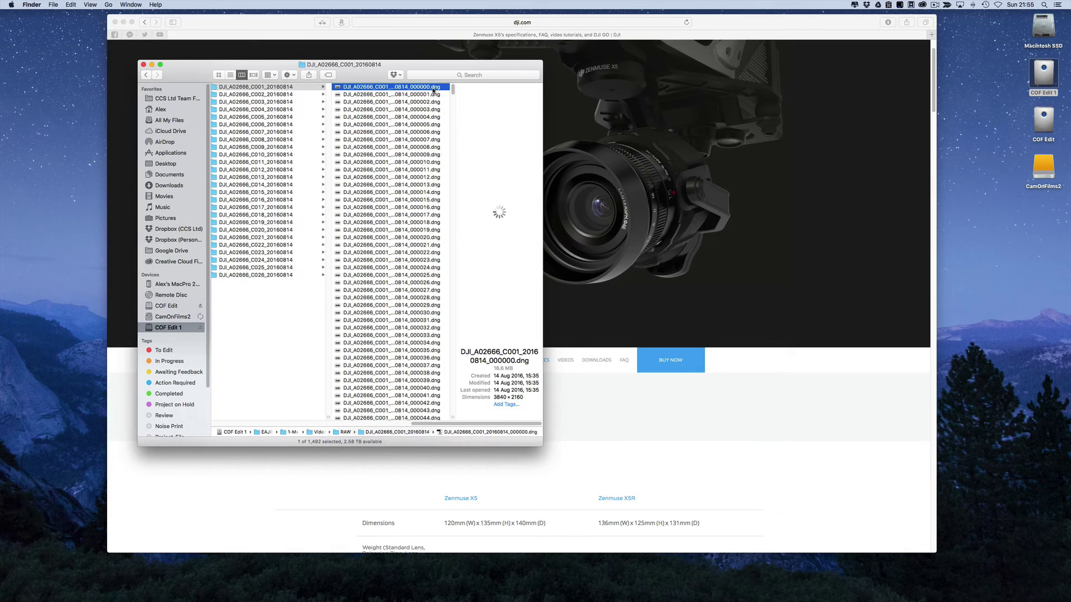
right_click(386, 88)
mouse_move(424, 98)
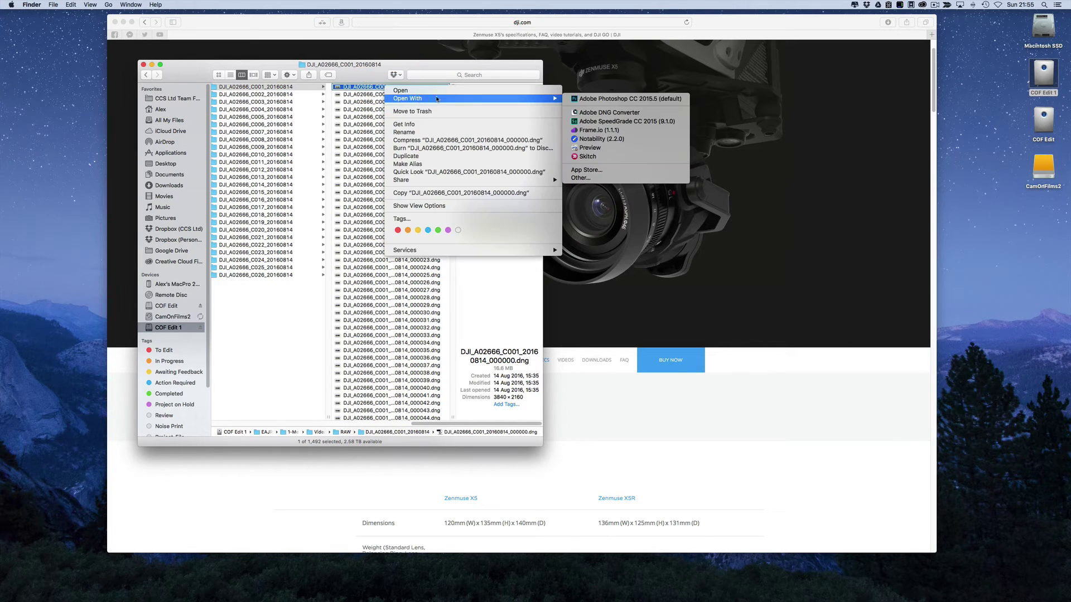
left_click(422, 71)
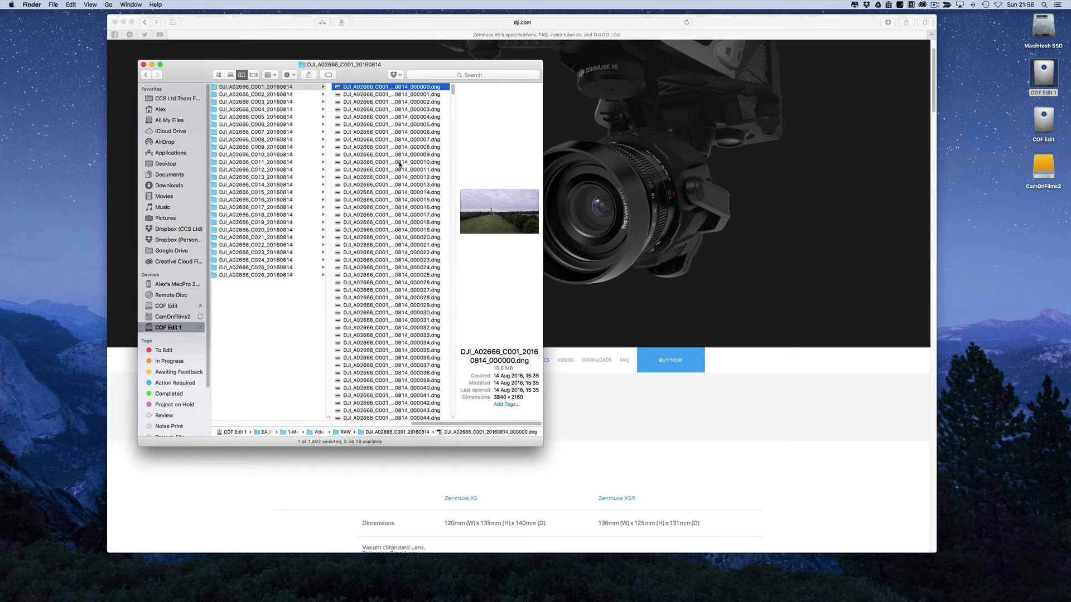
Step: View the file details of DJI_0001.MOV in H264 and the frames in RAW folder DJI_A02666_C001_20160814
scroll(399, 164, "left", 5)
left_click(373, 88)
left_click(447, 87)
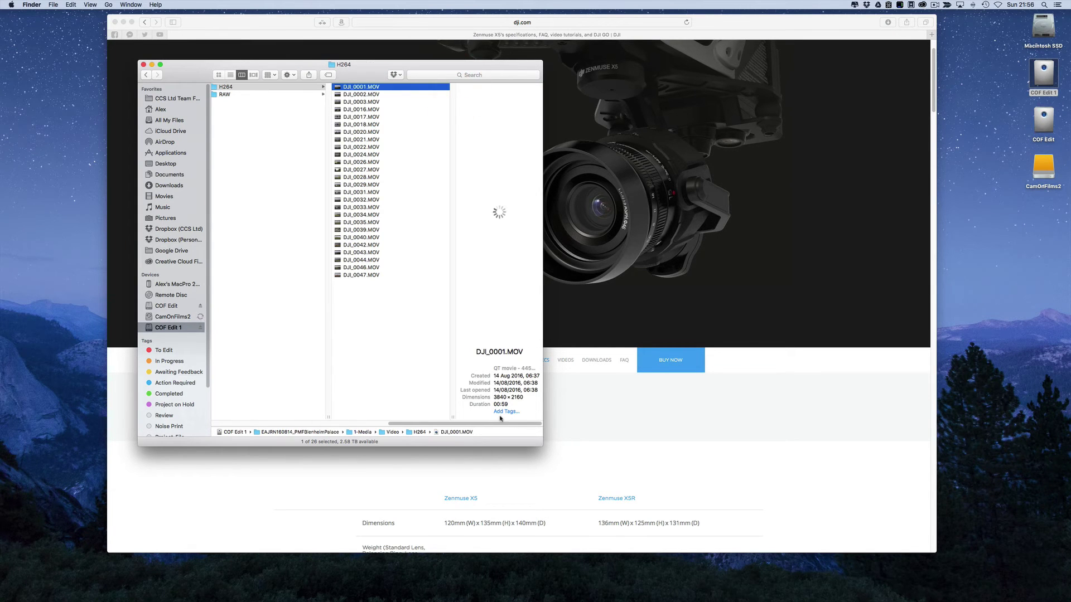
left_click(257, 95)
left_click(371, 87)
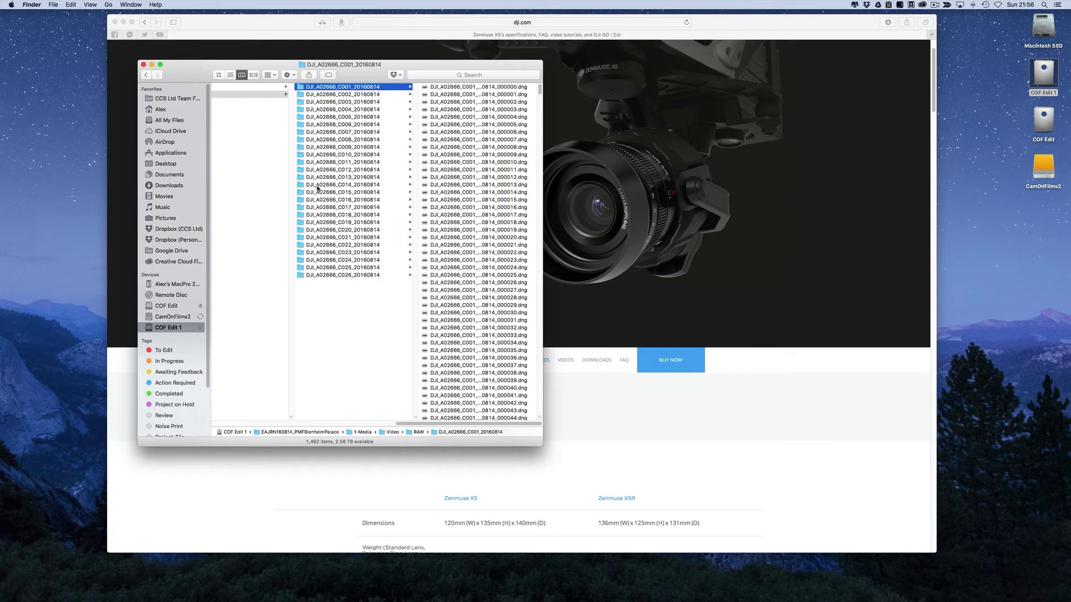
Step: Go back to the COF Edit 1 drive's main folder list and minimize the Finder window
scroll(292, 167, "left", 5)
scroll(288, 147, "left", 2)
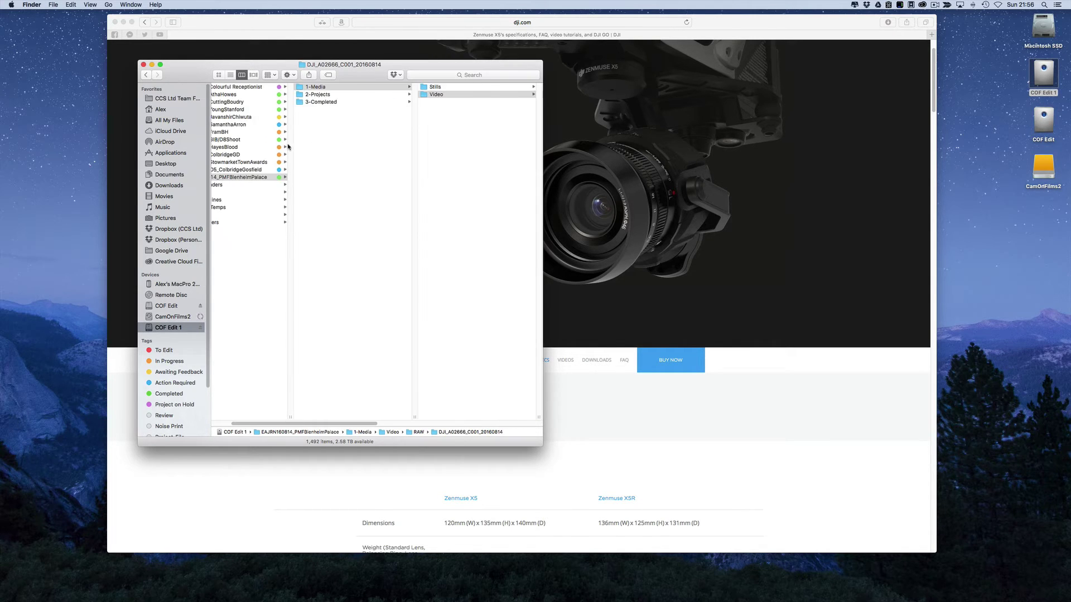
left_click(267, 251)
left_click(151, 65)
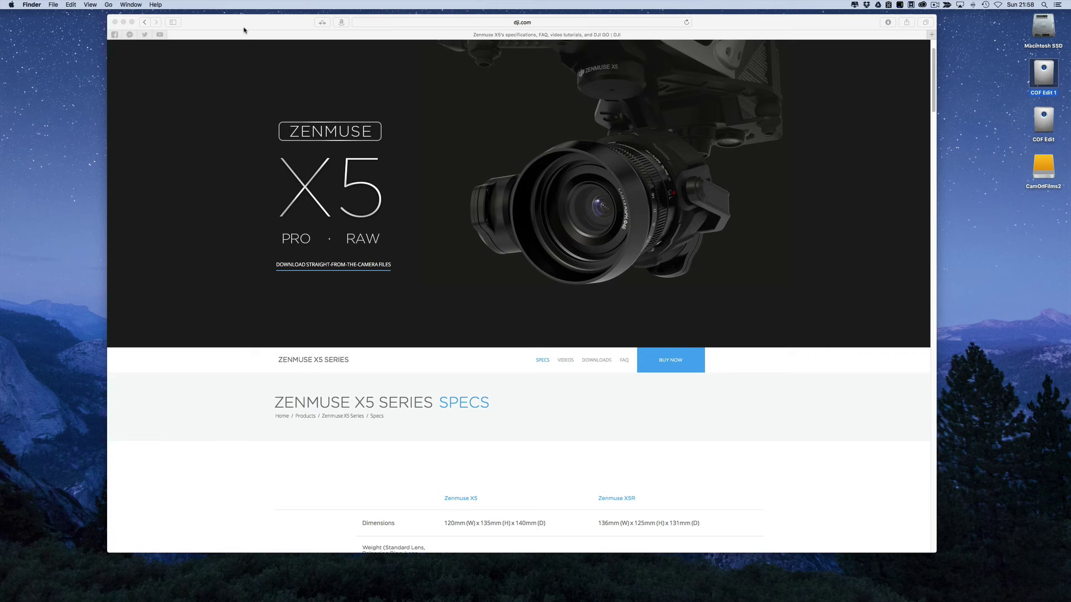
Step: Bring the browser window with the Zenmuse X5 specs page to the front and quit Safari
left_click(244, 29)
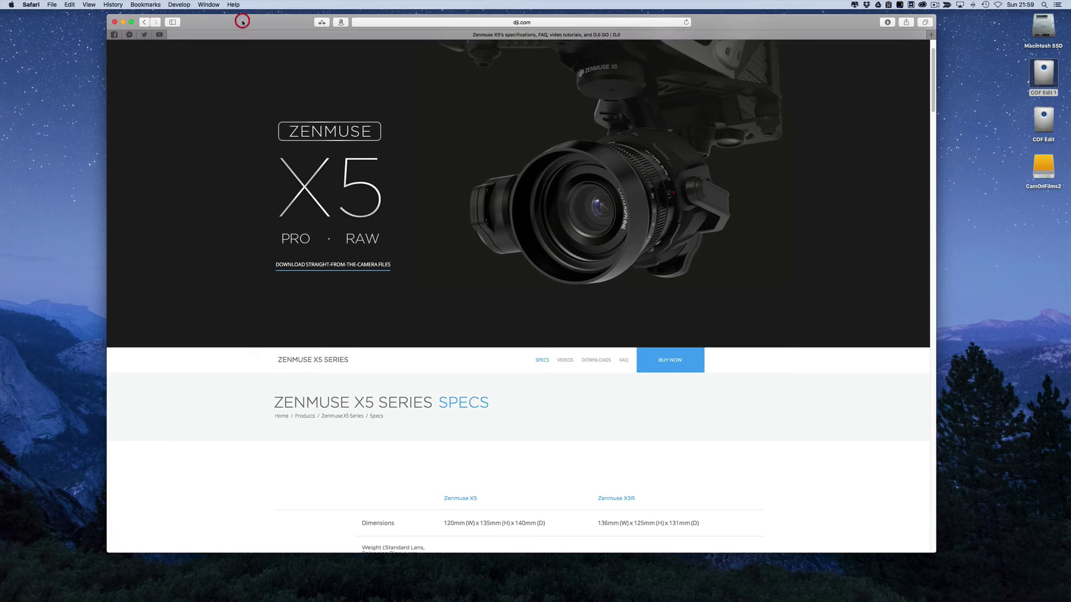
left_click(30, 4)
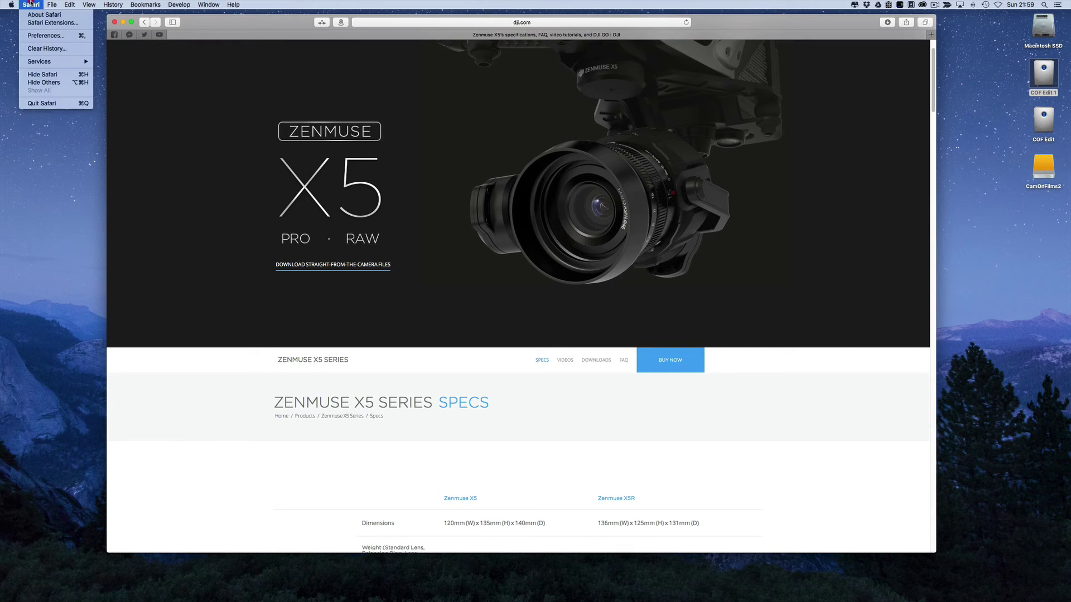
left_click(52, 105)
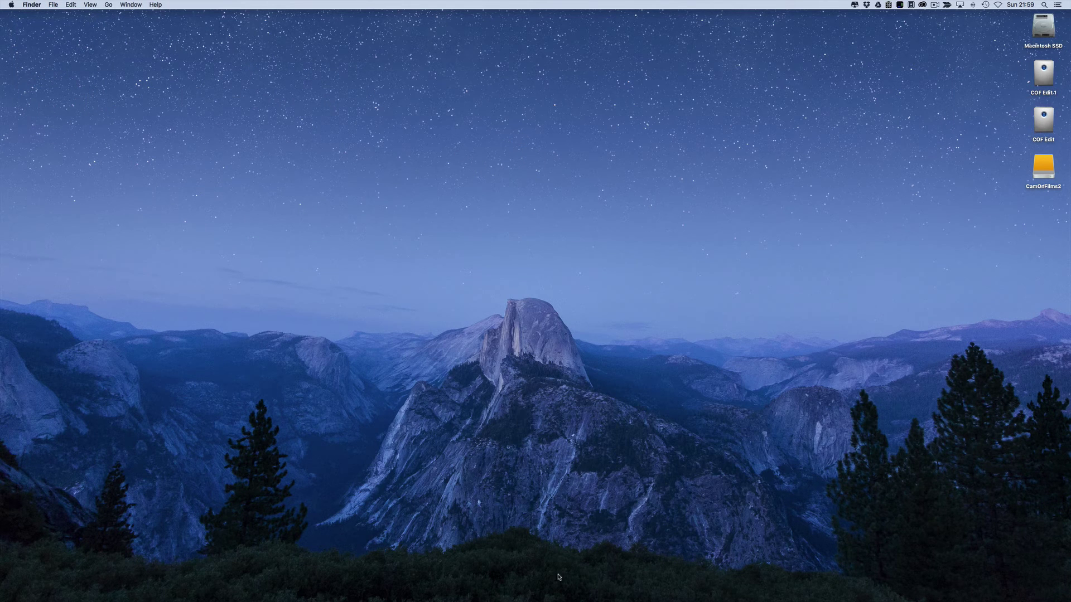
Step: Switch to DaVinci Resolve and open the Database Manager from the Project Manager to view the 2016 and Local Database entries
mouse_move(562, 599)
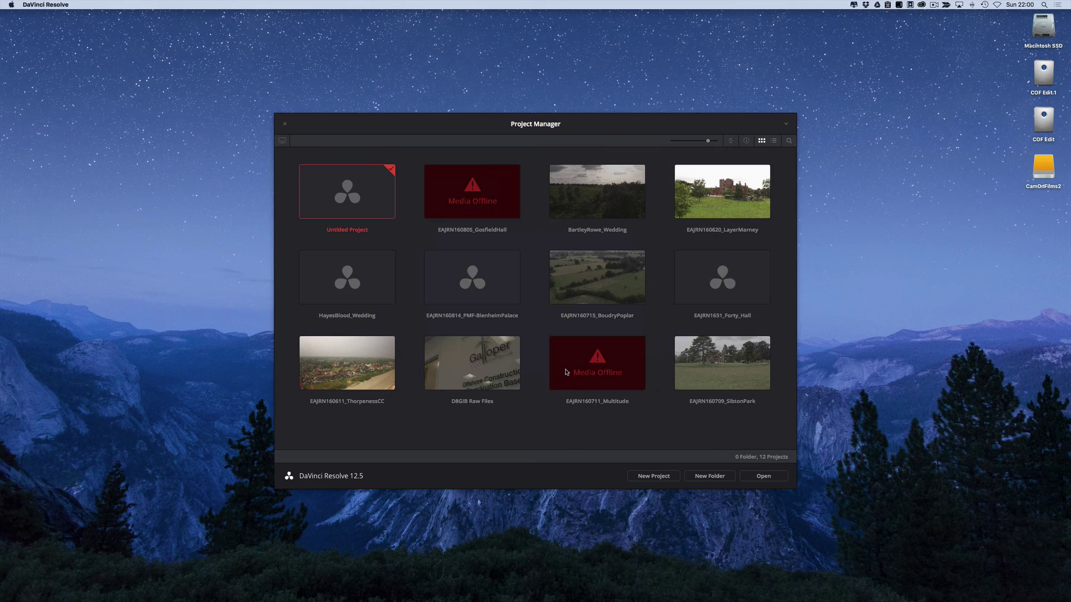
left_click(587, 129)
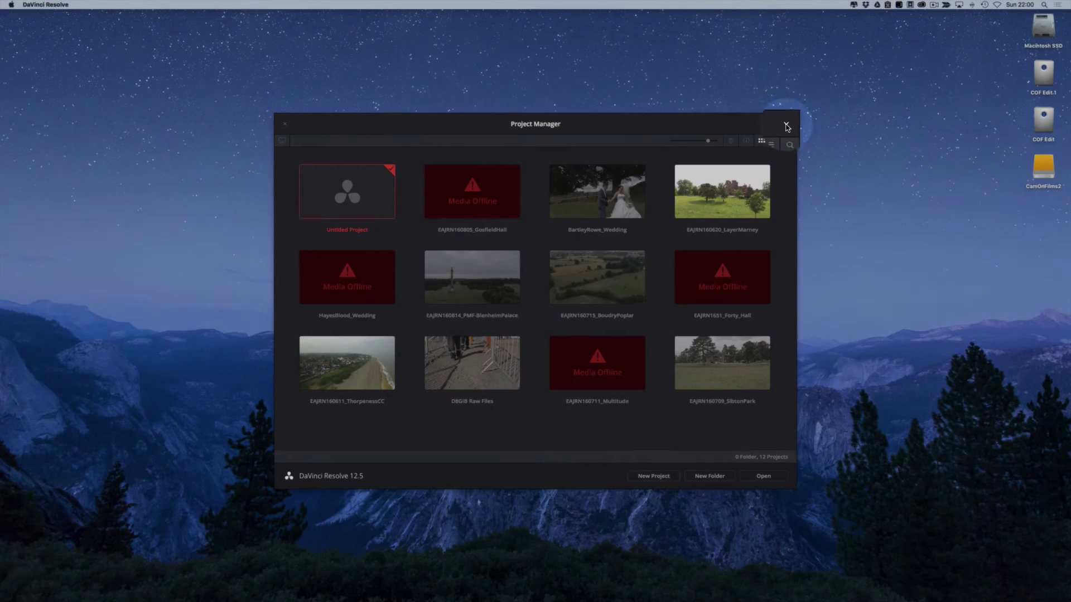
left_click(786, 125)
left_click(786, 146)
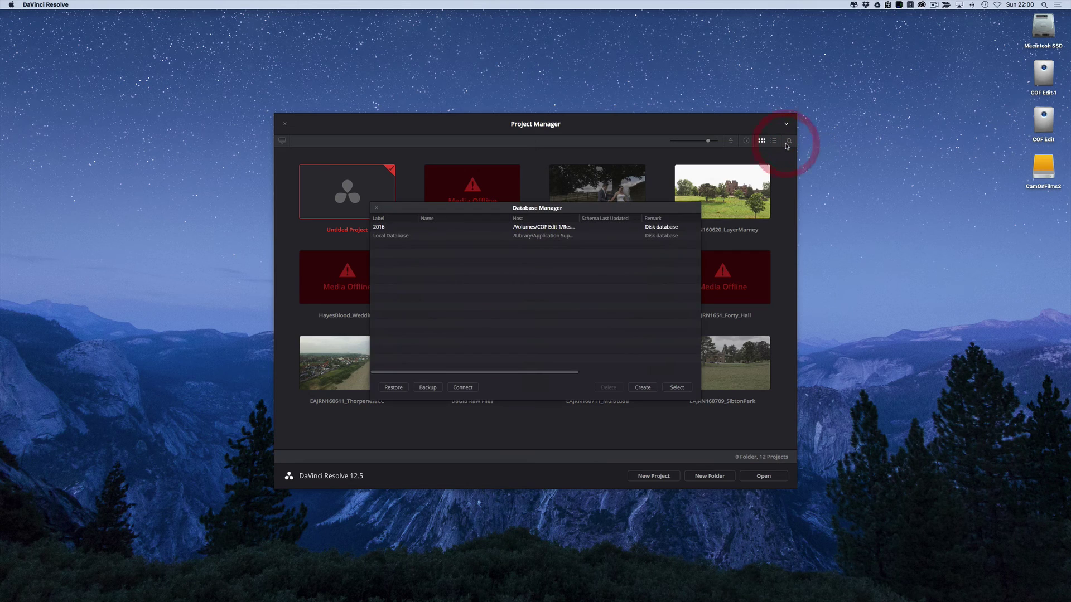
left_click(384, 237)
Step: Browse the COF Edit 1 drive in Finder through Resolve12, Databases, 2016, Resolve Projects, Users and admin to Configs
double_click(1043, 73)
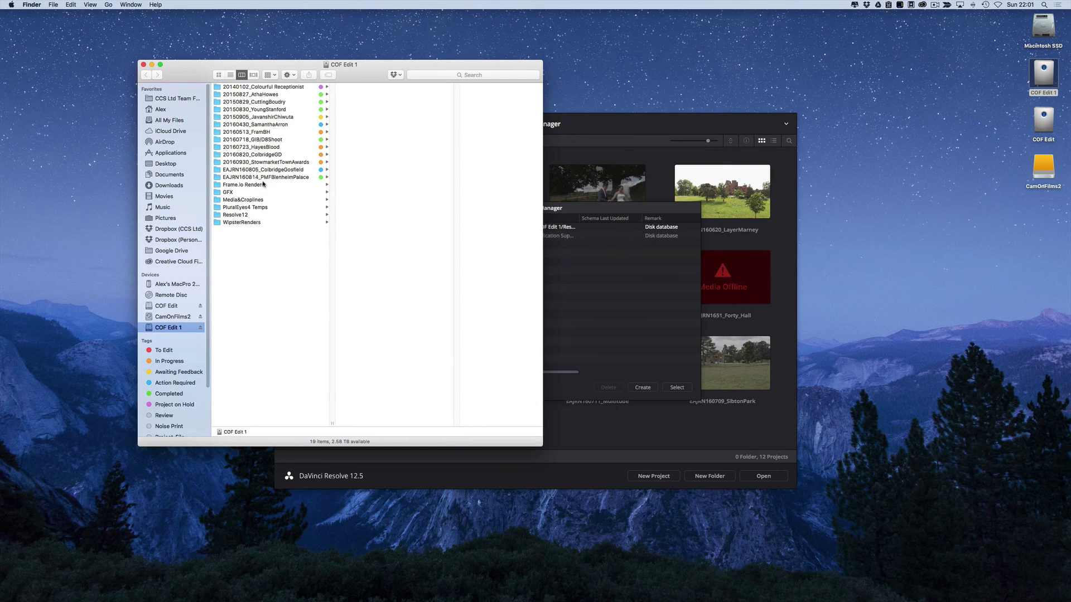
left_click(240, 214)
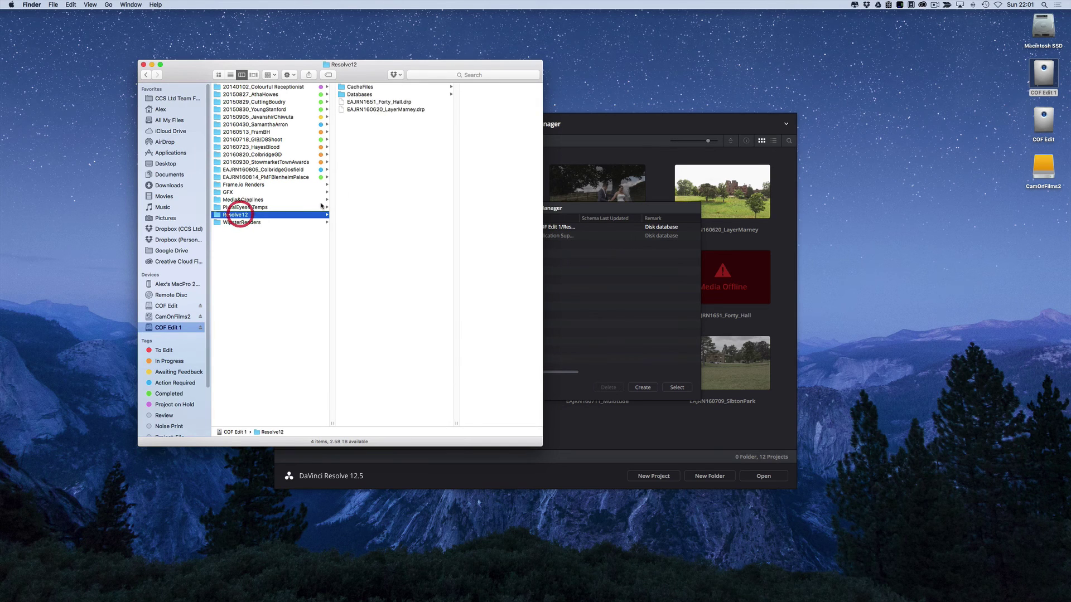
left_click(363, 94)
left_click(435, 87)
left_click(438, 87)
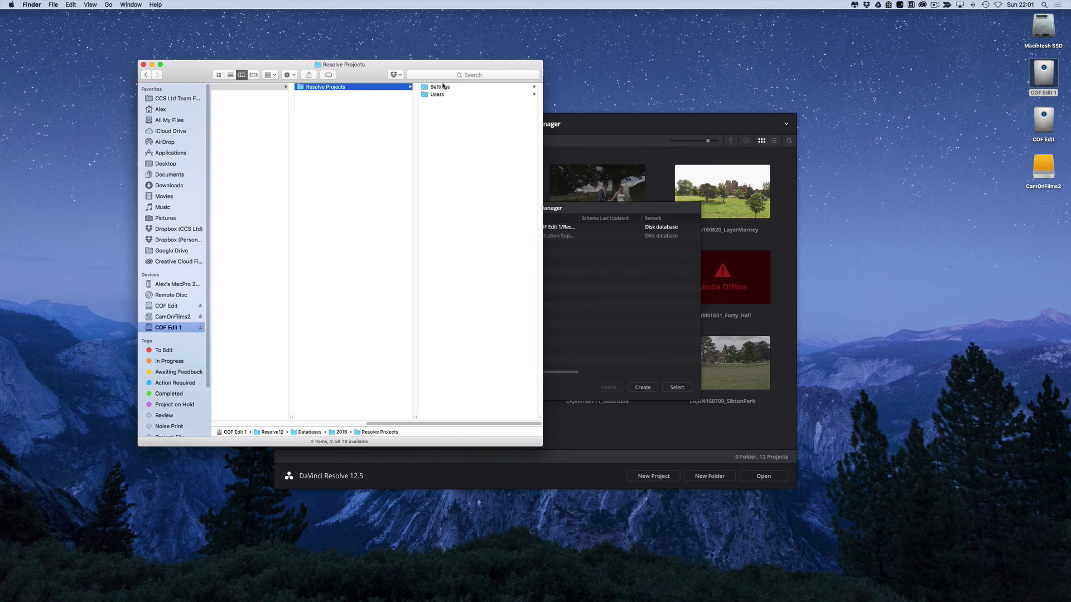
left_click(436, 92)
left_click(439, 87)
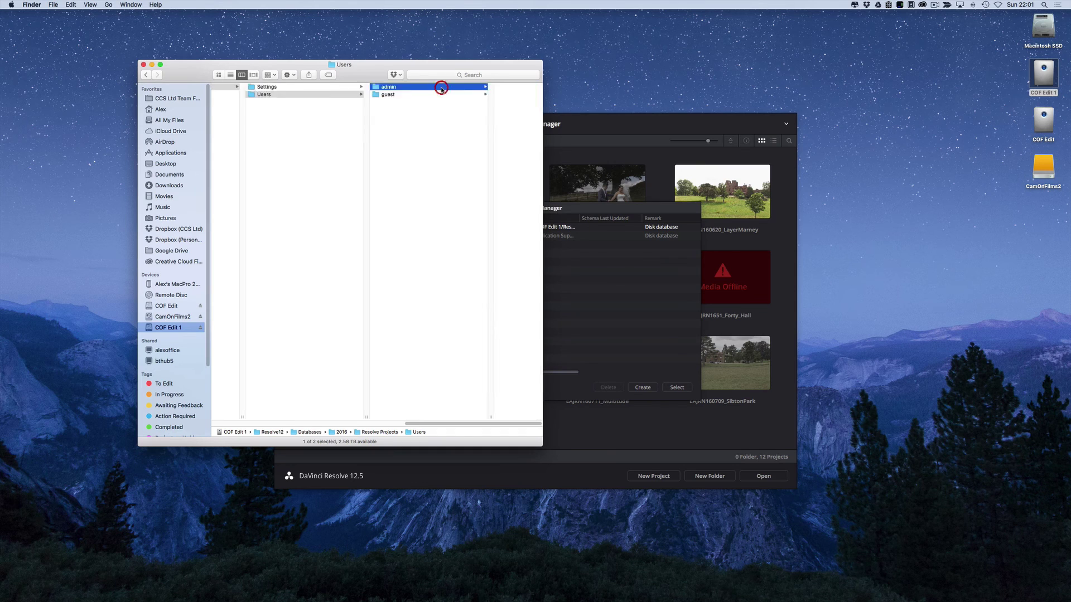
left_click(442, 87)
scroll(395, 132, "left", 5)
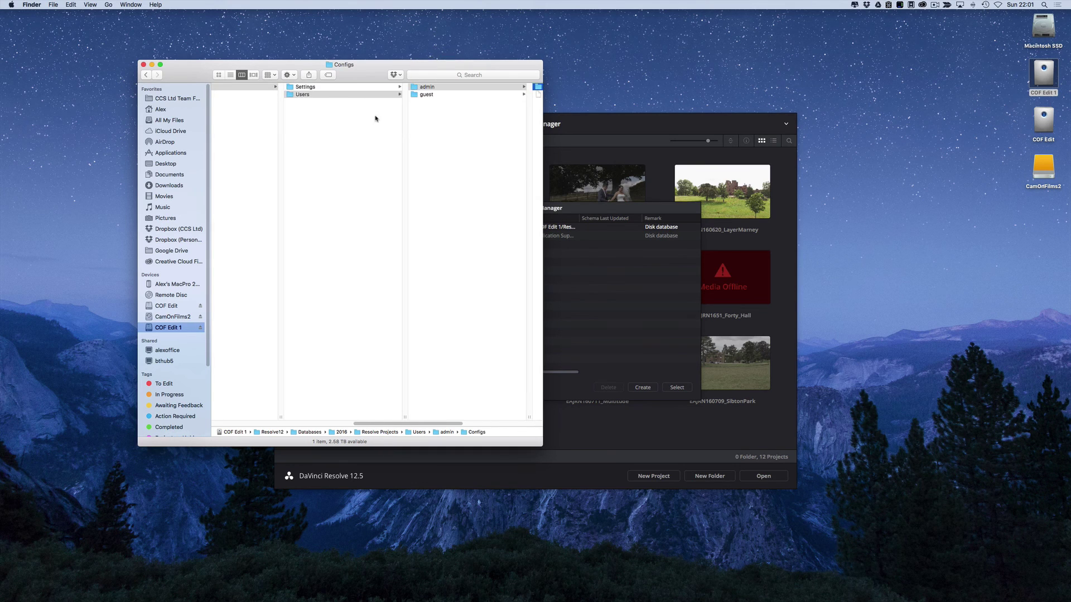
Step: View the Resolve Projects Settings folder and the CacheClip folder inside CacheFiles, returning to the Resolve12 folder
left_click(348, 86)
scroll(332, 136, "left", 5)
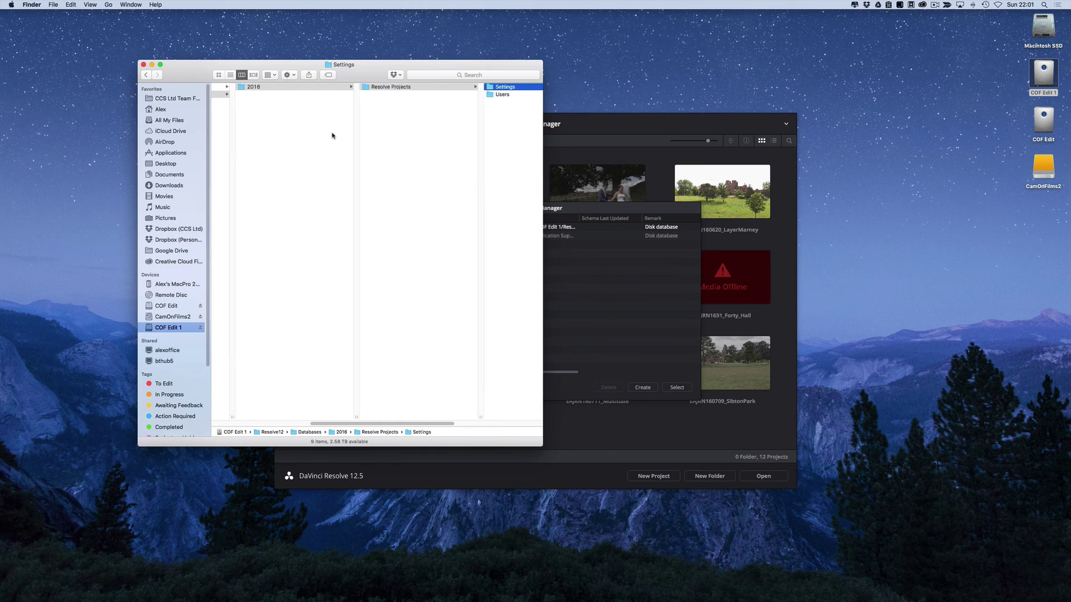
scroll(330, 135, "left", 5)
left_click(257, 87)
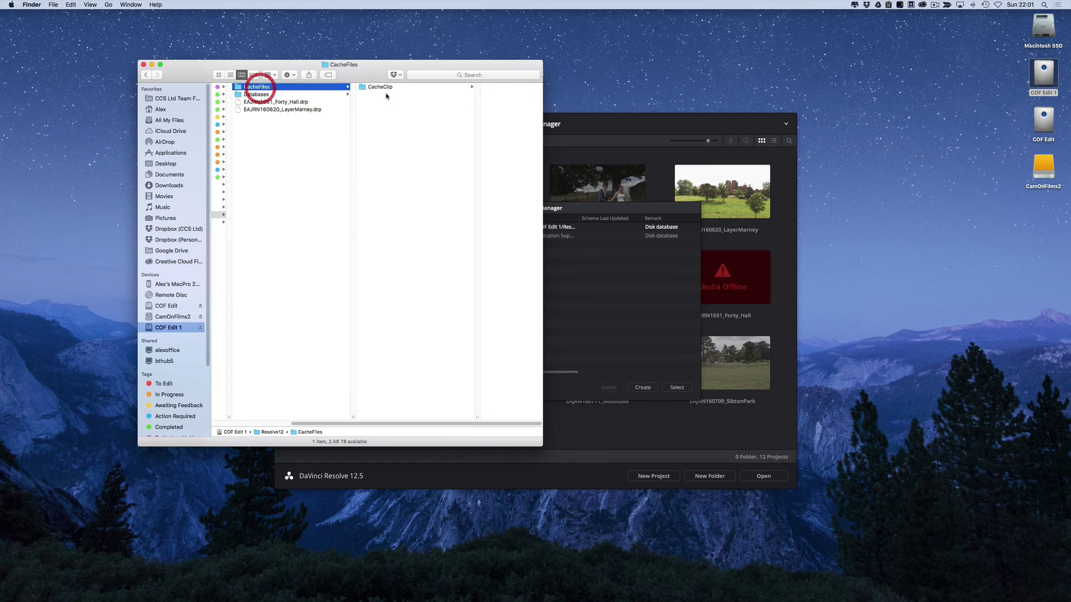
left_click(387, 86)
scroll(393, 162, "left", 5)
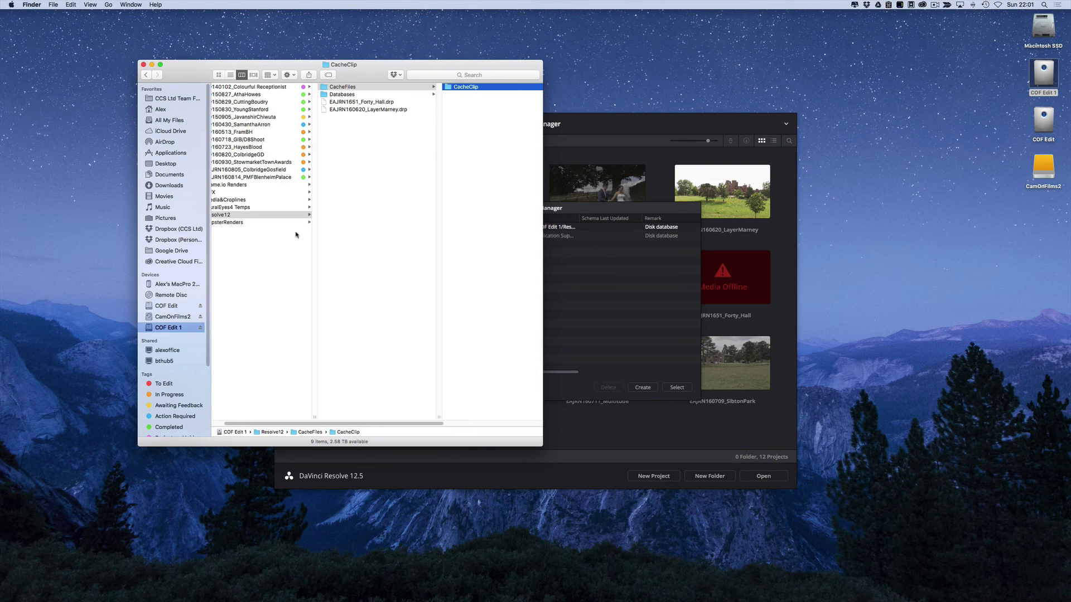
left_click(288, 215)
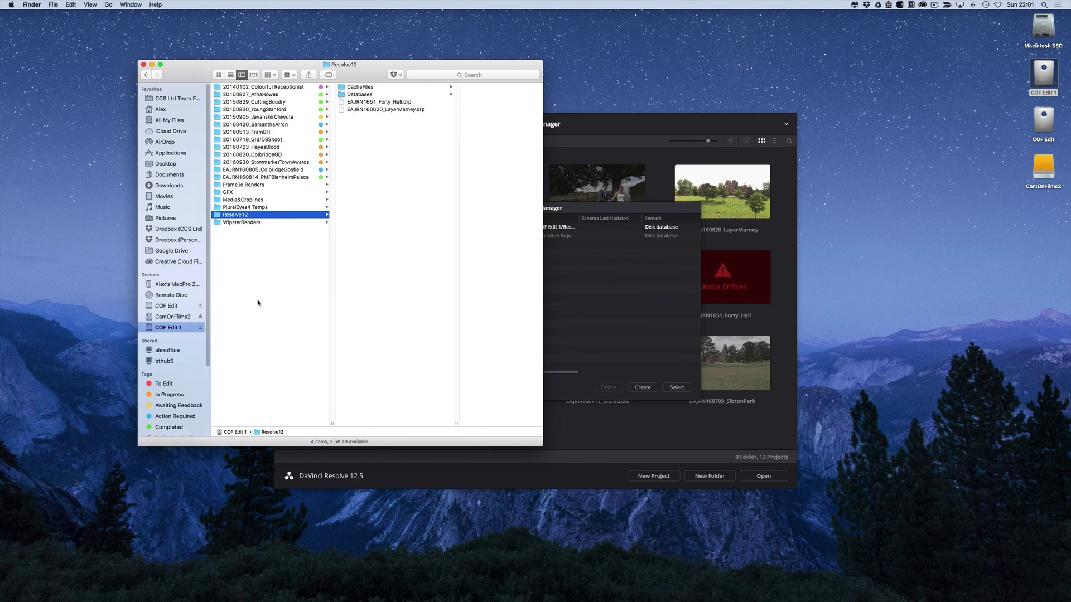
Step: Check the size of the 2016 folder in Databases through its Info window, and close the Info and Finder windows
left_click(591, 125)
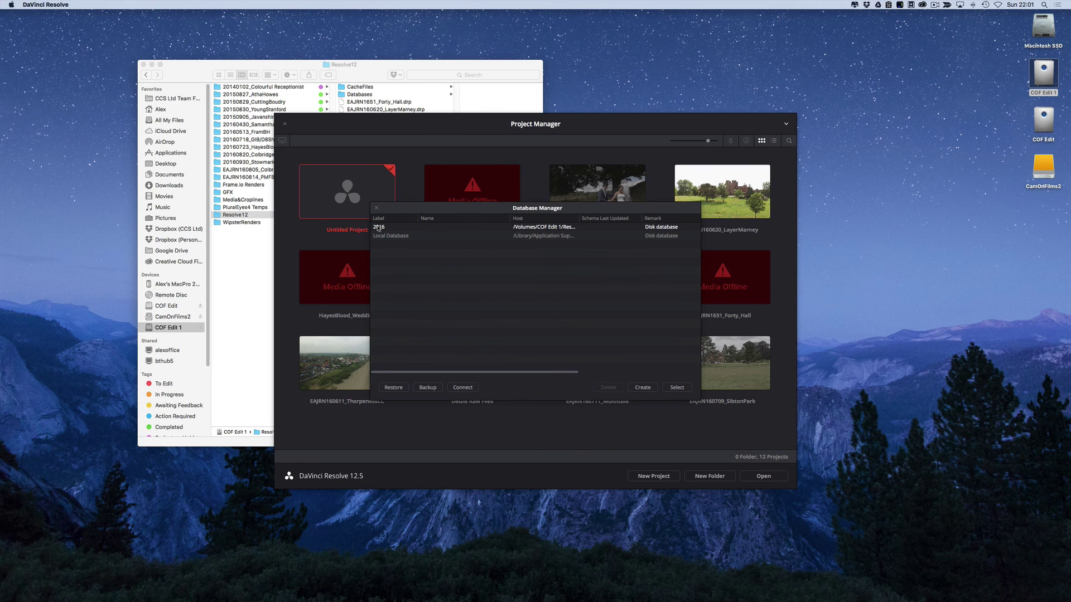
left_click(198, 70)
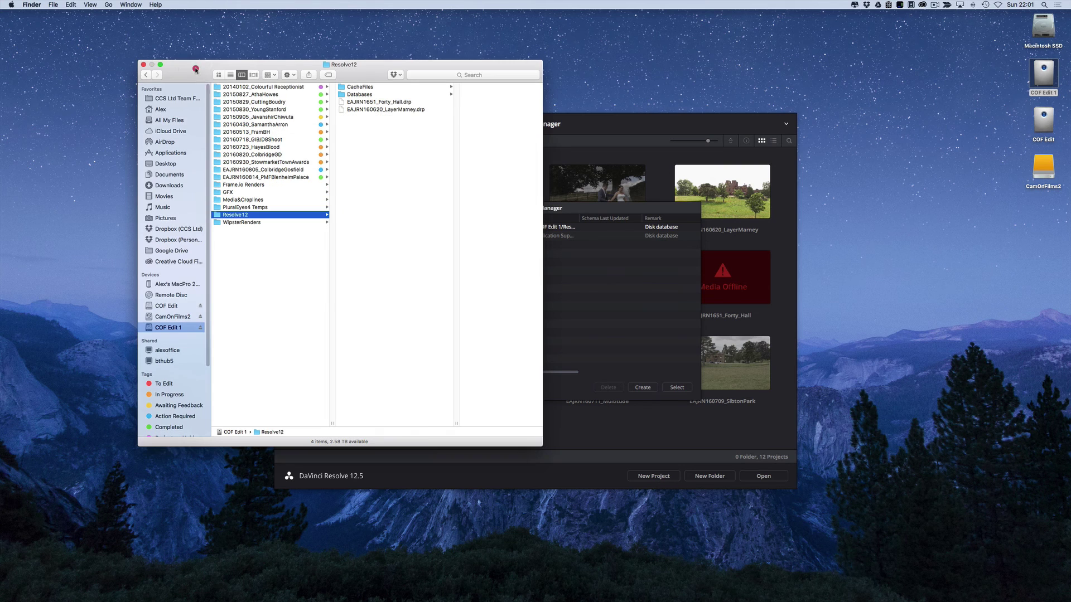
left_click(368, 94)
left_click(438, 87)
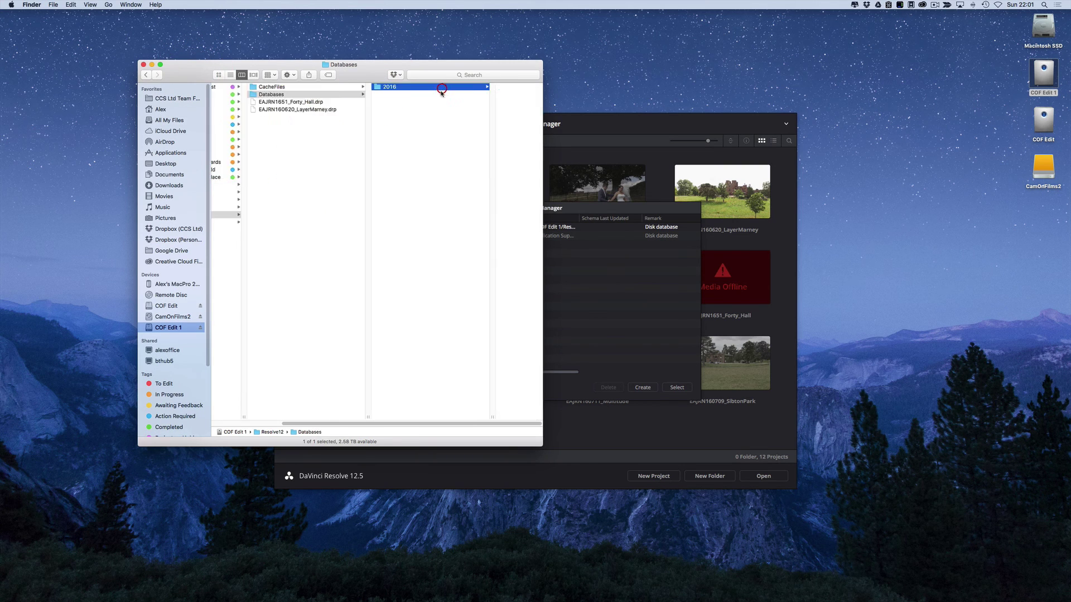
key("super+i")
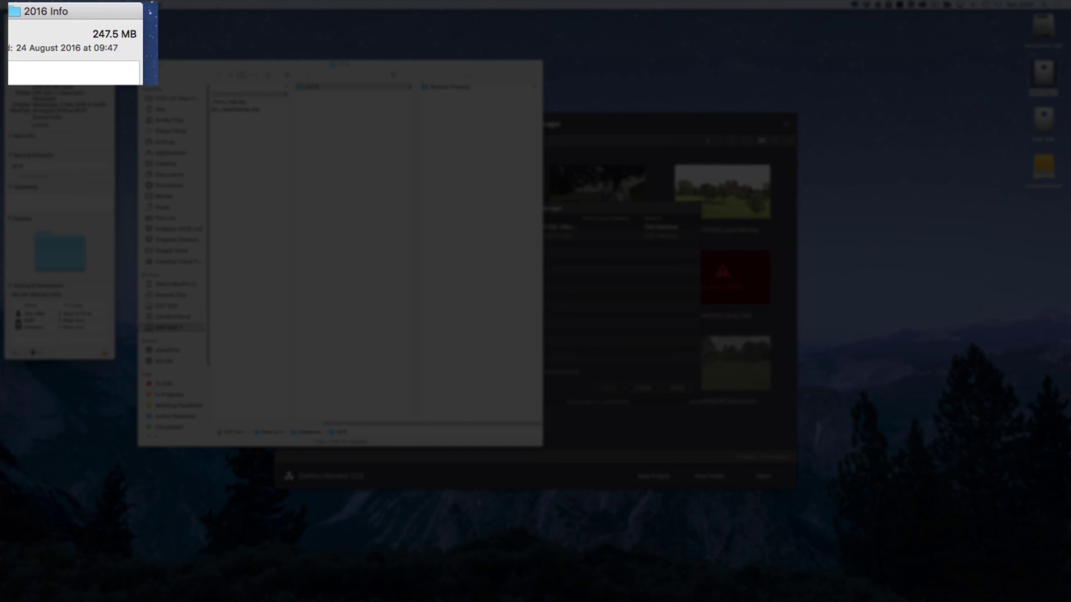
left_click(12, 31)
left_click(248, 138)
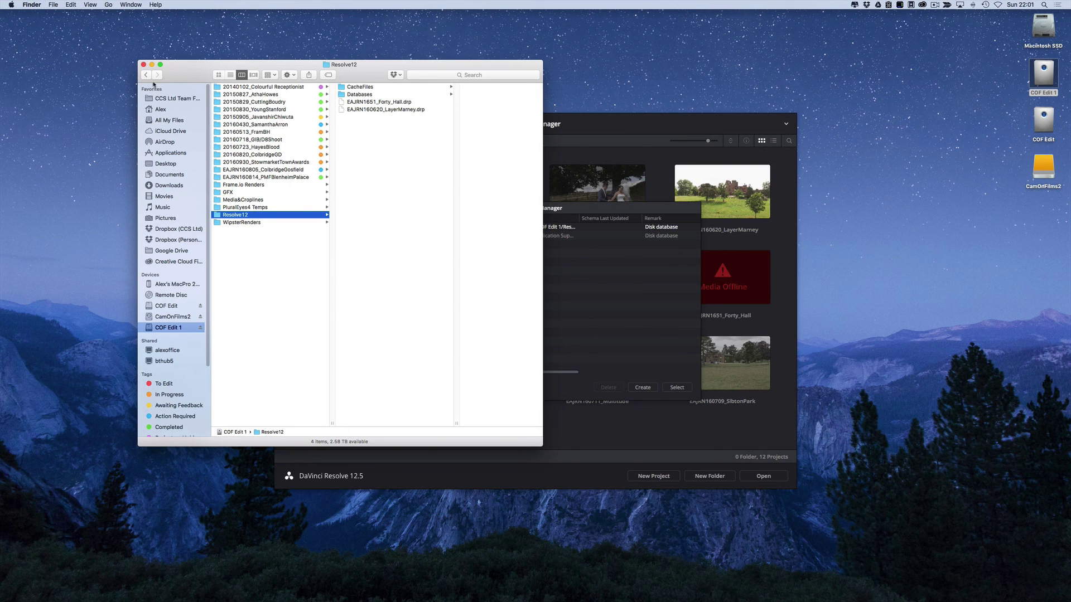
left_click(143, 65)
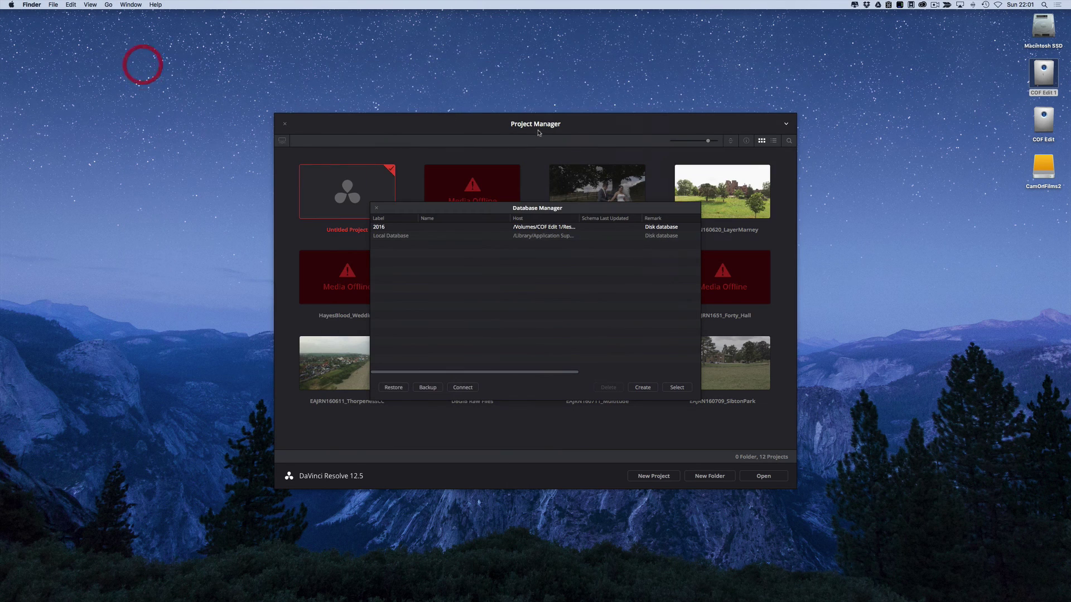
Step: Return to DaVinci Resolve and close the Database Manager, leaving the Project Manager open
left_click(544, 218)
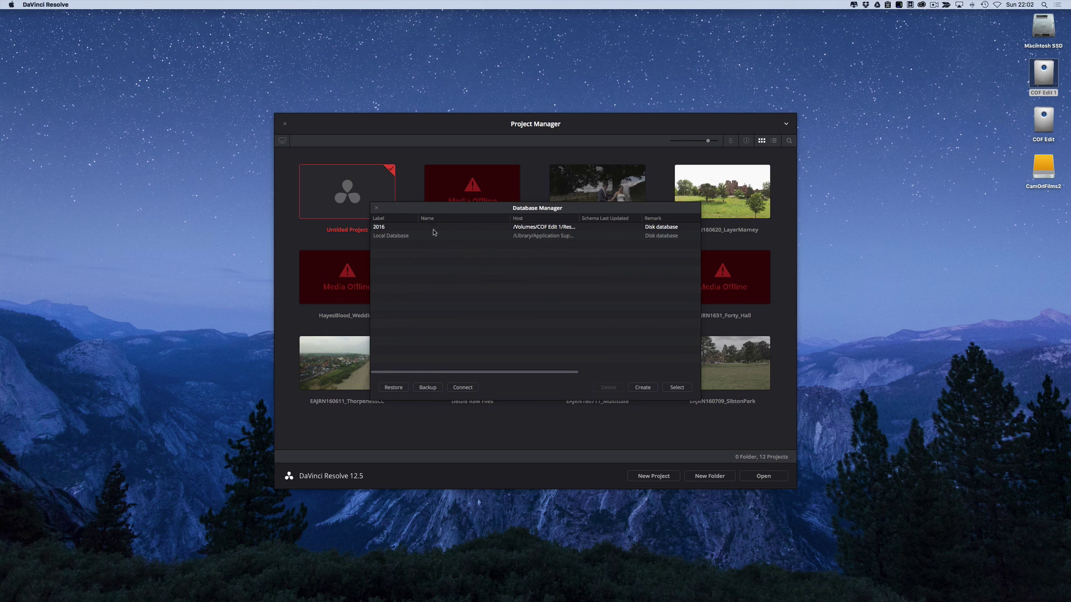
left_click(376, 209)
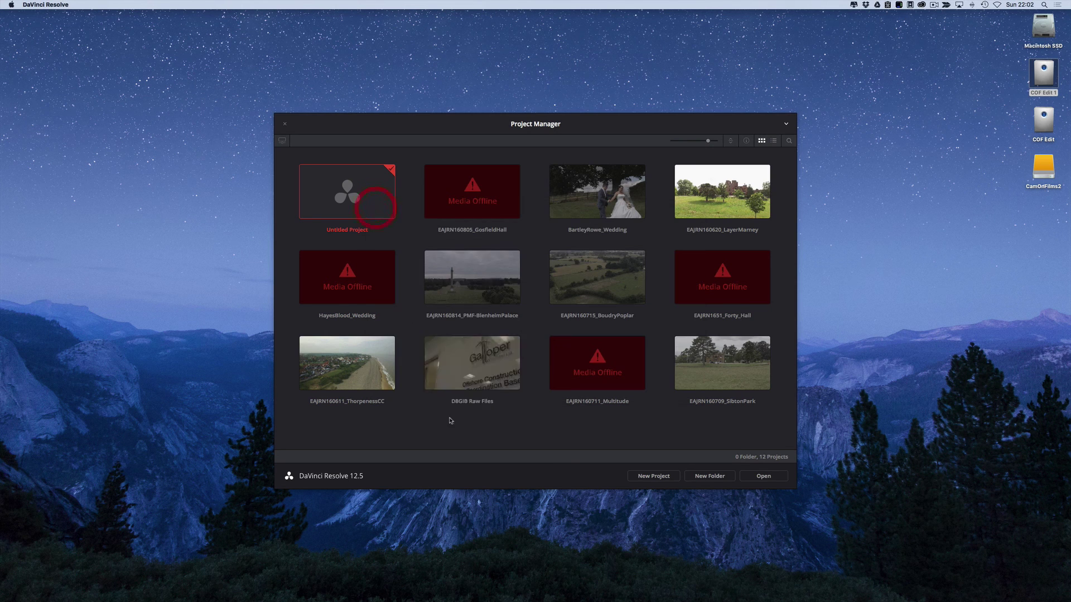
left_click(531, 118)
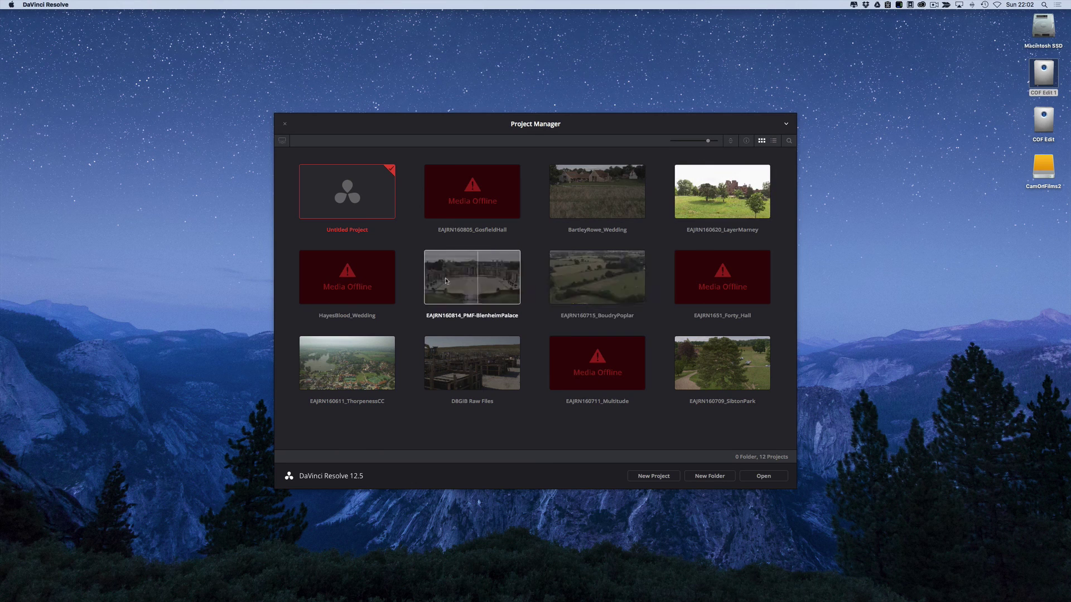
Step: Rename the Untitled Project to "X5R Workflow" in the Project Manager
right_click(342, 232)
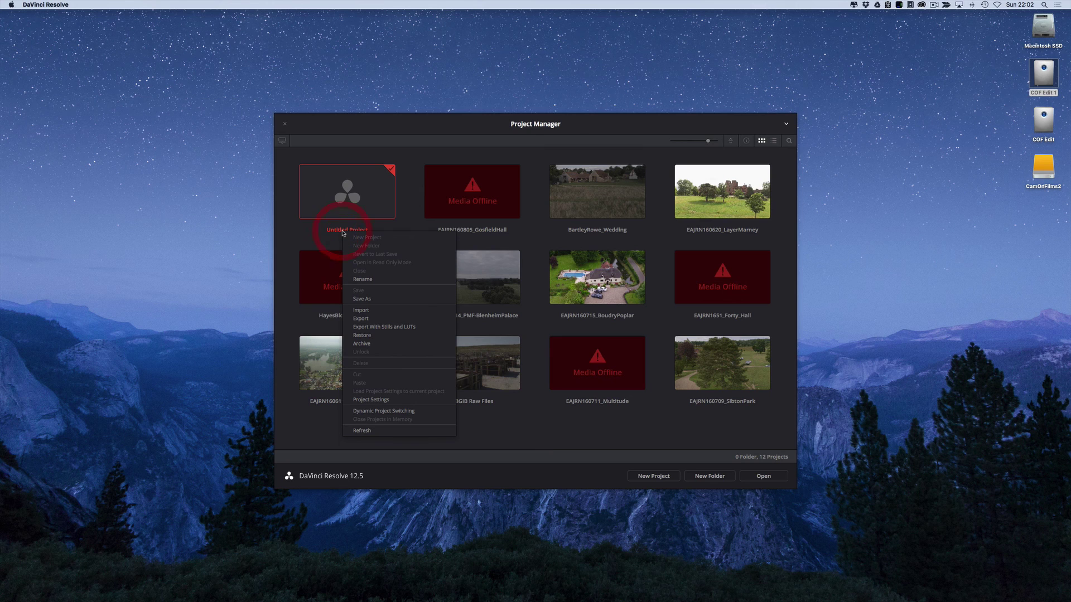
left_click(363, 279)
type("X")
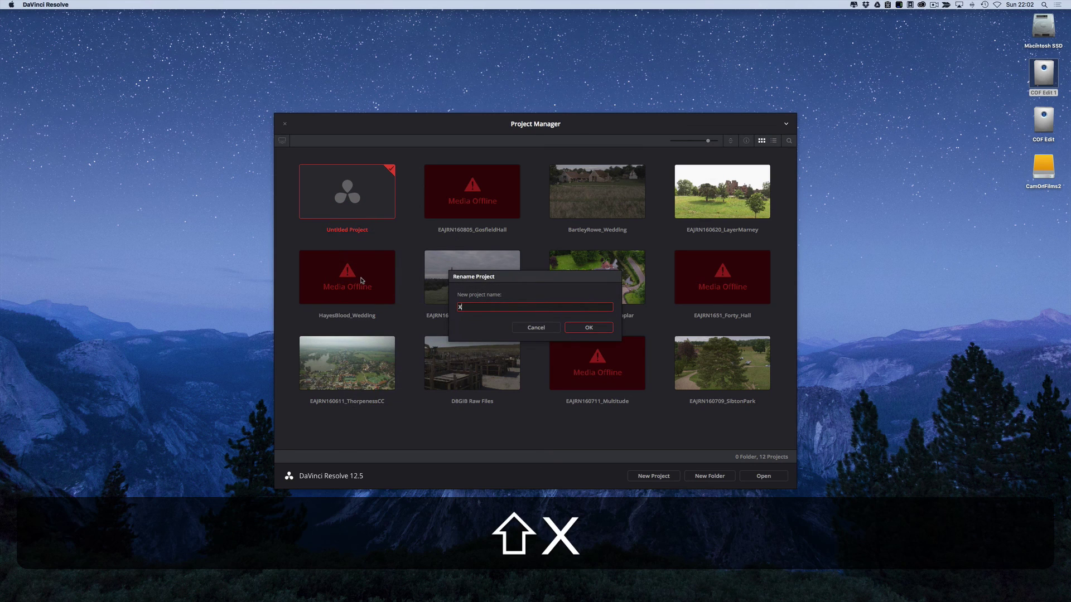
type("S%")
key("BackSpace")
type("R ")
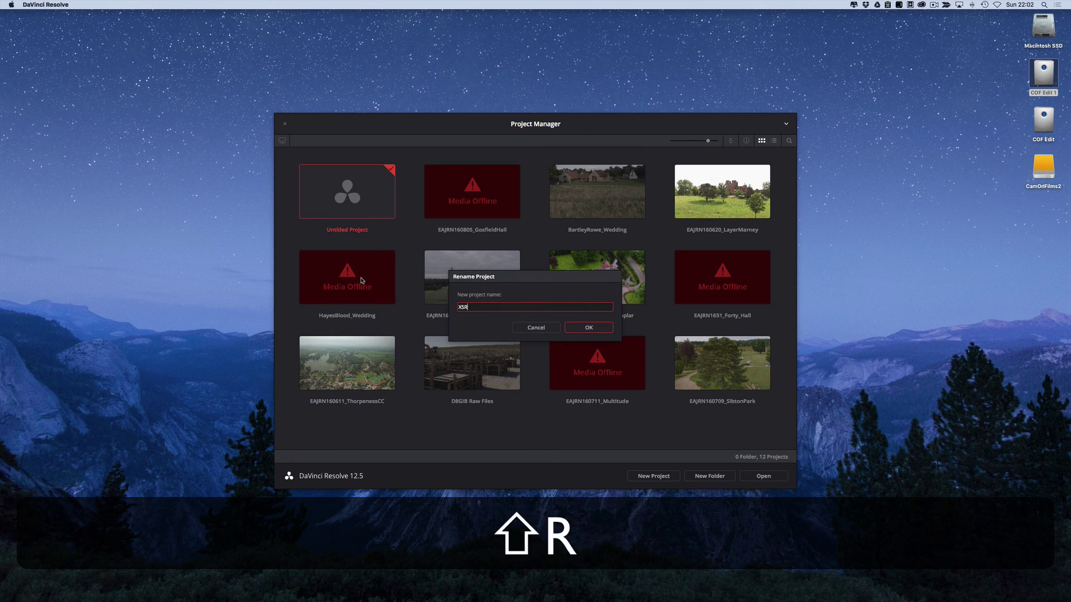
type("Workflow")
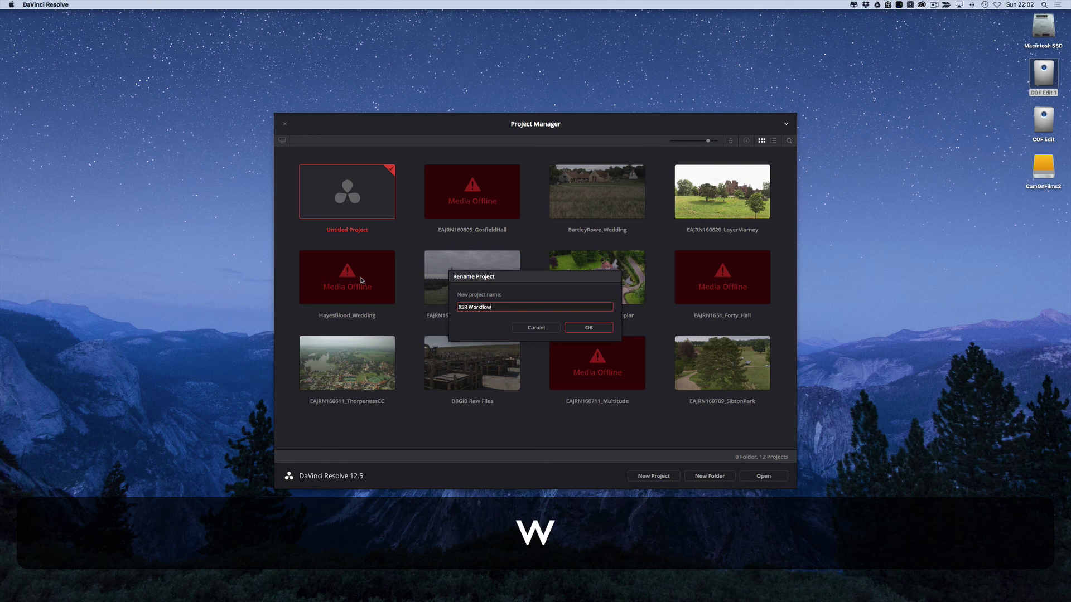
left_click(588, 327)
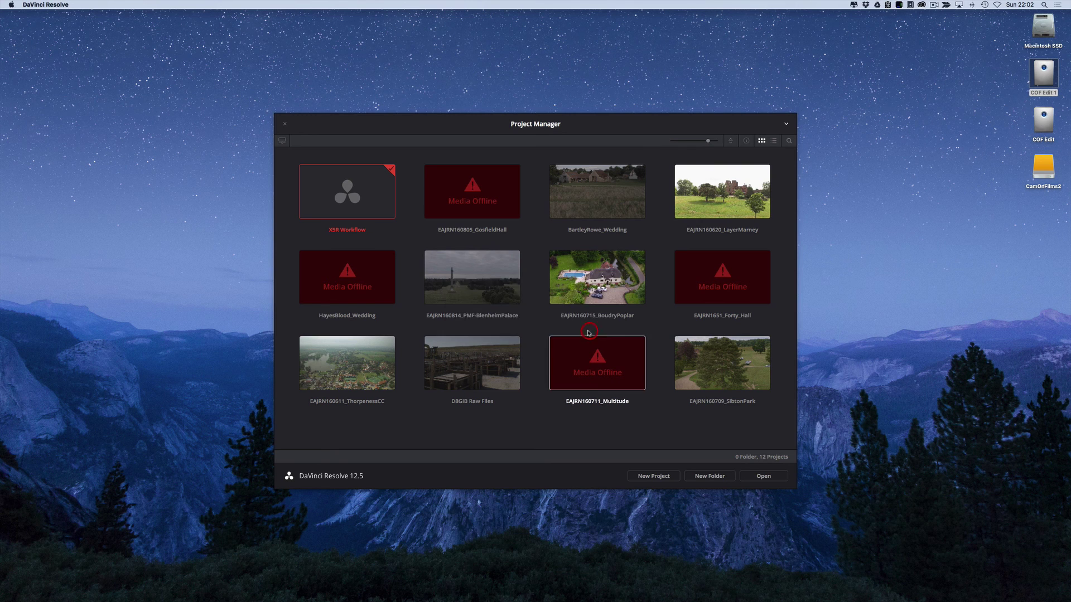
Step: Open the X5R Workflow project, look through the Edit, Color and Deliver pages, and return to the Media page
double_click(344, 203)
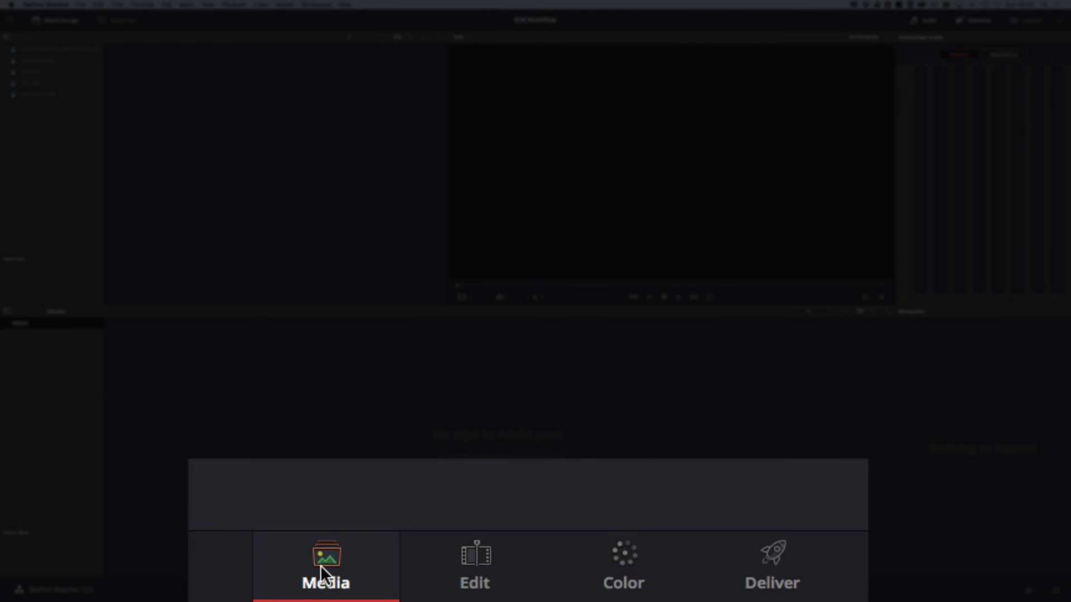
left_click(460, 553)
left_click(582, 560)
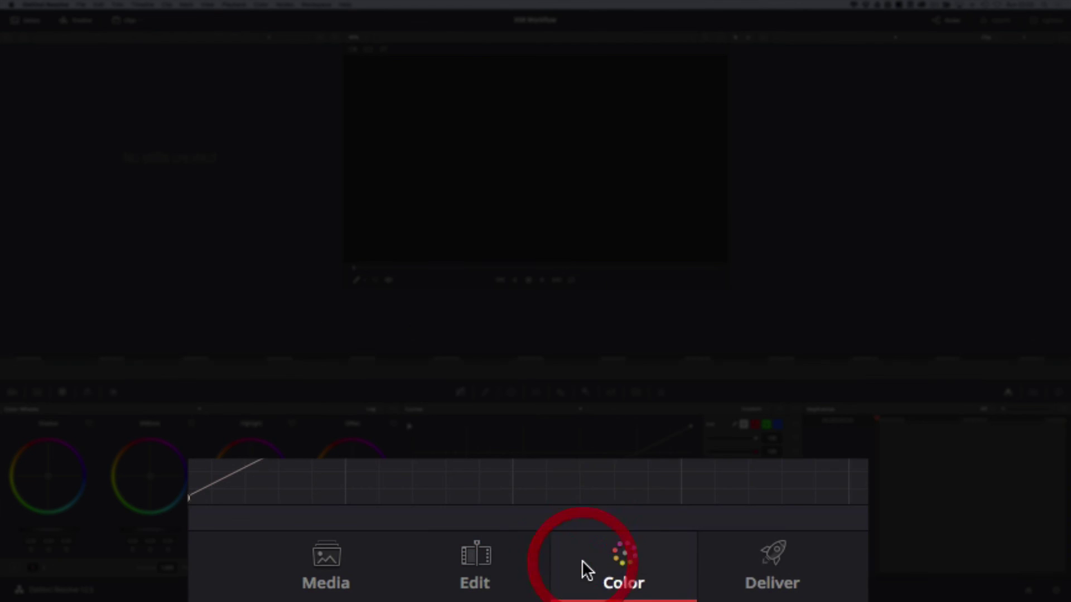
left_click(758, 566)
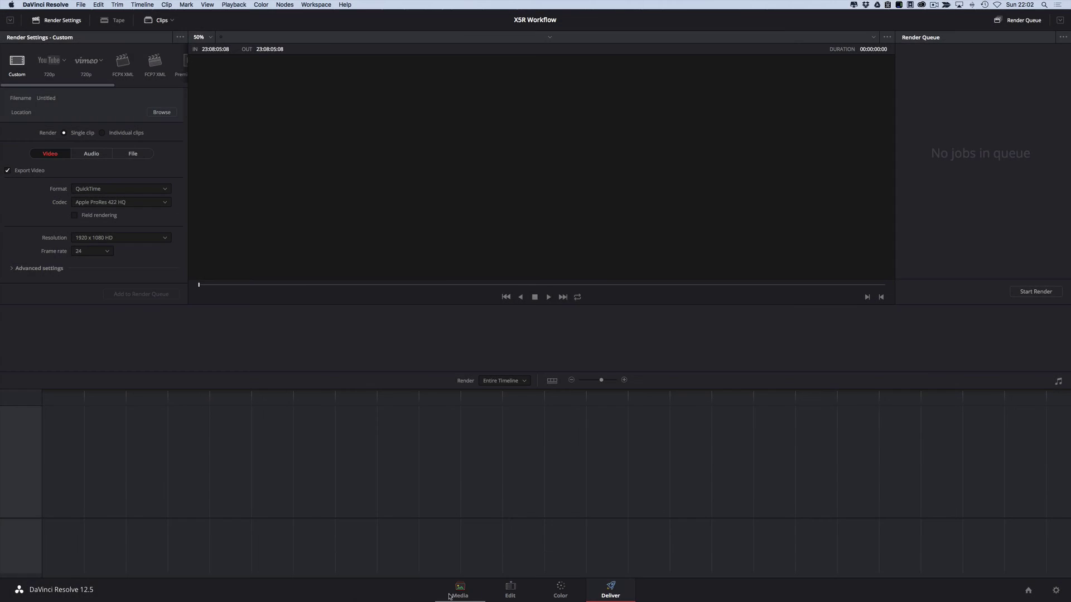
key("shift+2")
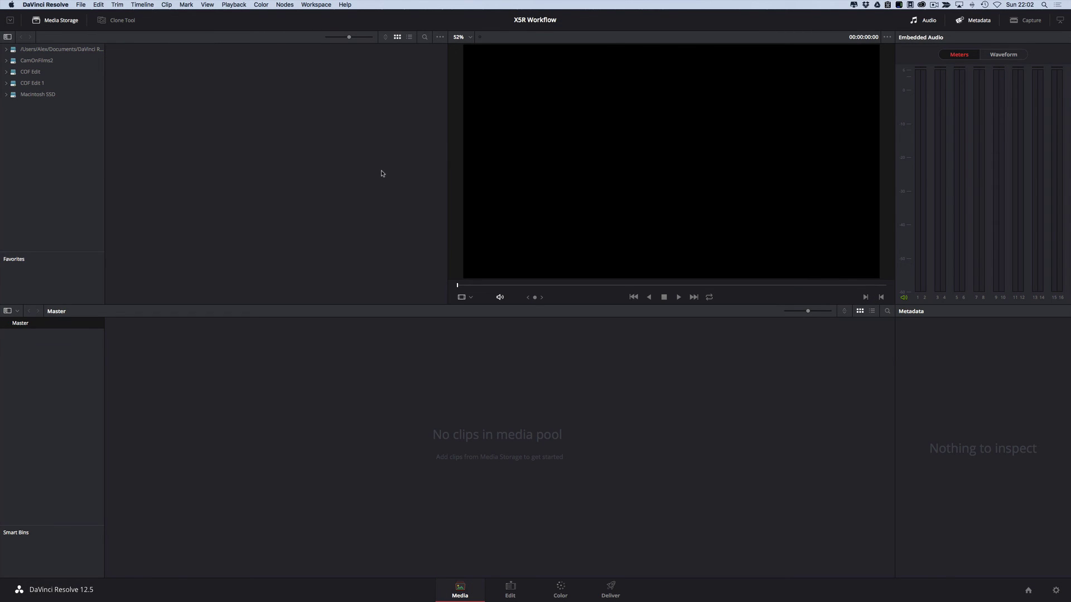